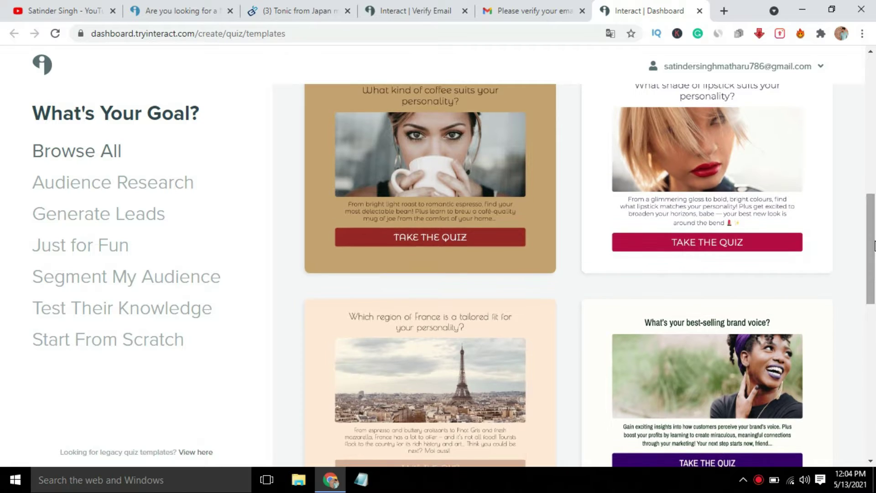
Browse the available quiz templates and filter them to the Personality Quiz type
mouse_move(874, 245)
left_mouse_down()
mouse_move(873, 270)
mouse_move(874, 249)
left_mouse_up()
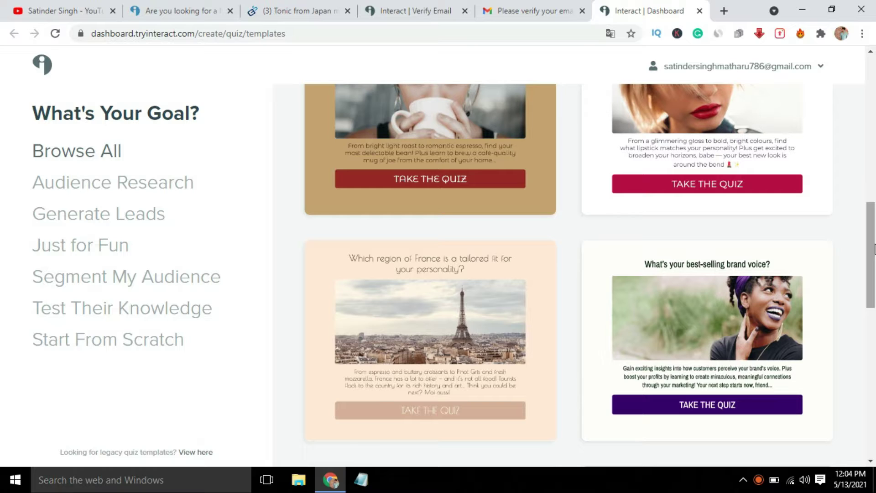
left_click_drag(874, 246, 870, 354)
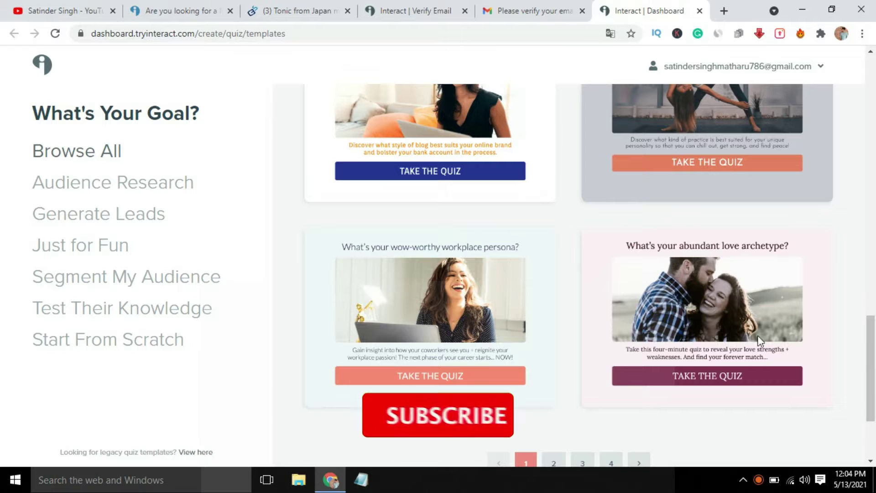
mouse_move(735, 390)
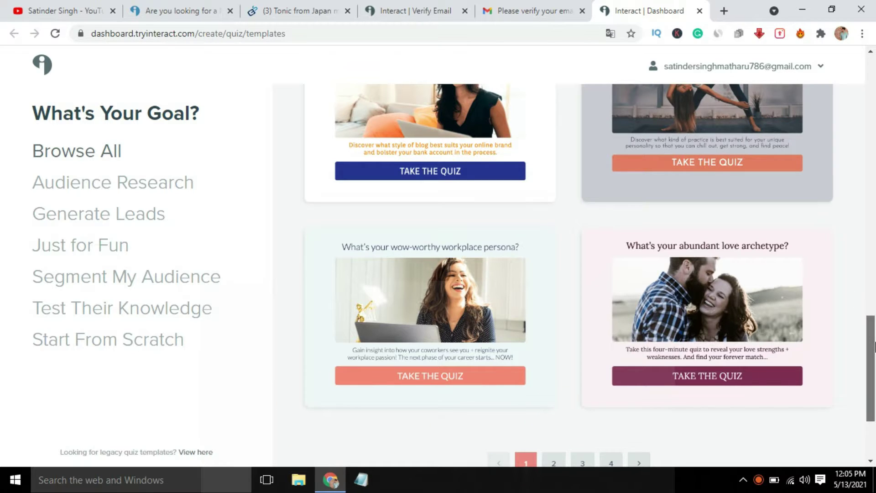
left_click_drag(870, 338, 837, 135)
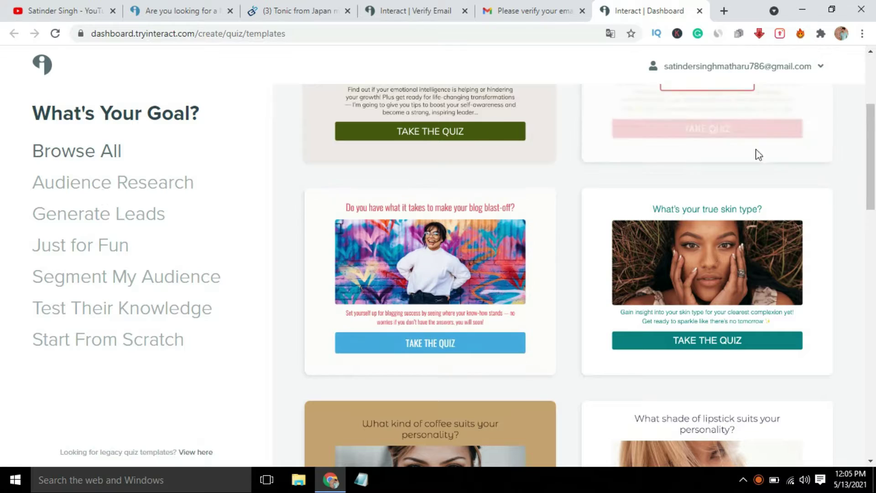
left_click_drag(874, 161, 874, 114)
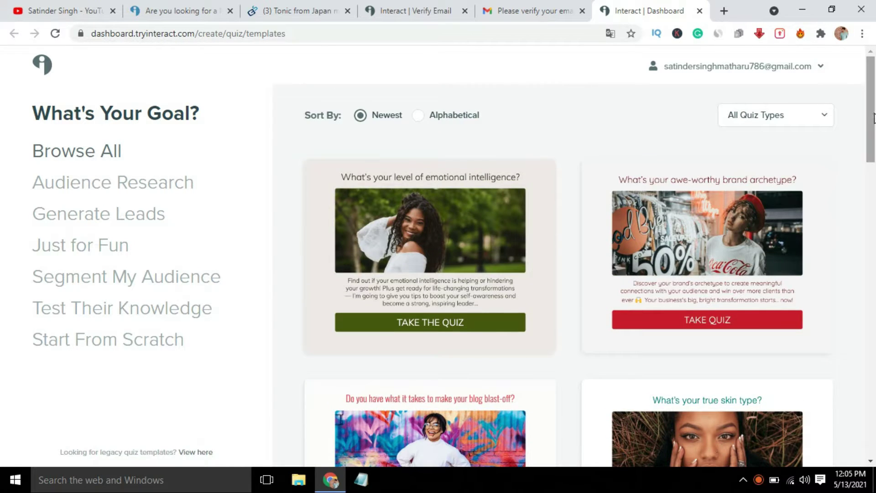
left_click(740, 115)
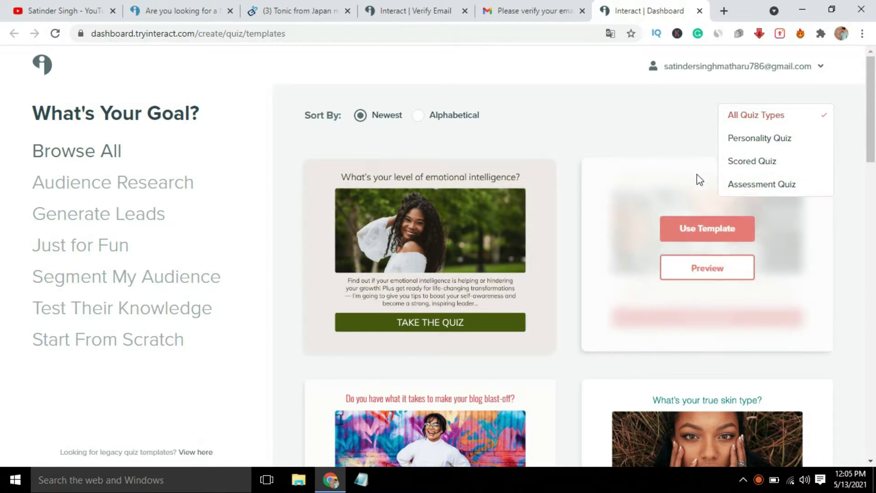
left_click(772, 143)
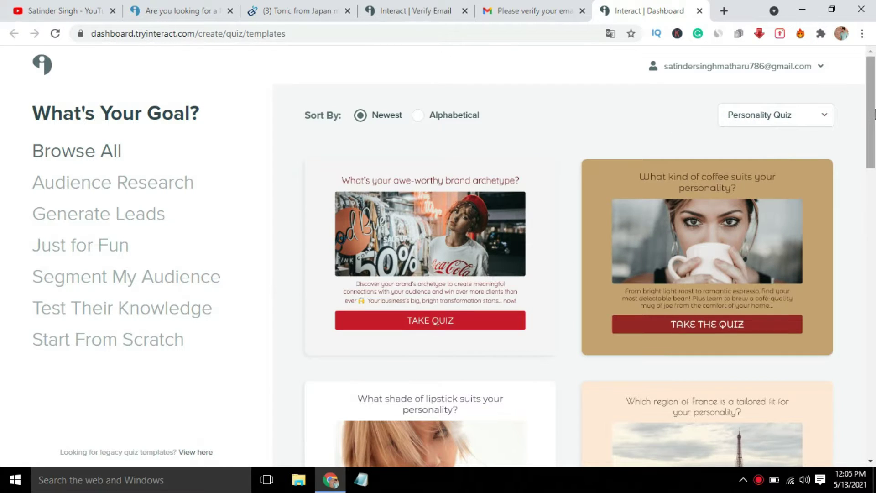
Find the "What type of yoga is right for you?" template among the personality quizzes and preview it
scroll(874, 108, "down", 5)
scroll(874, 108, "up", 6)
left_click_drag(871, 108, 874, 275)
mouse_move(498, 294)
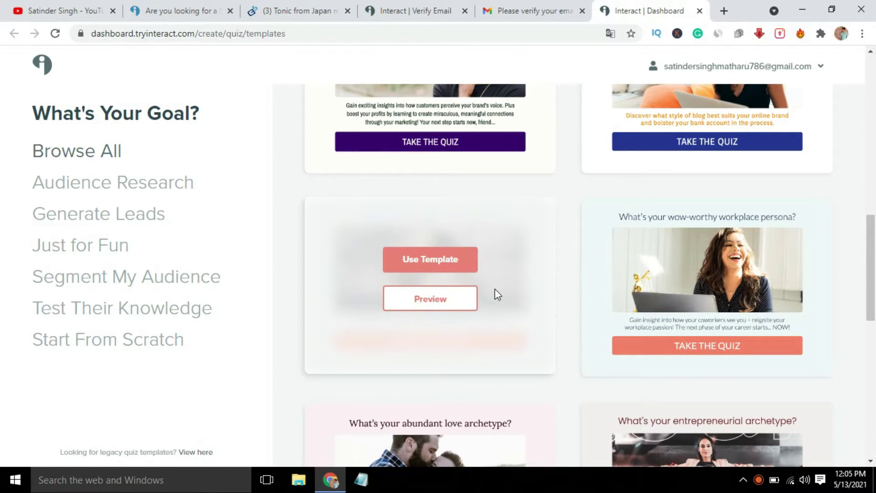
left_click(436, 294)
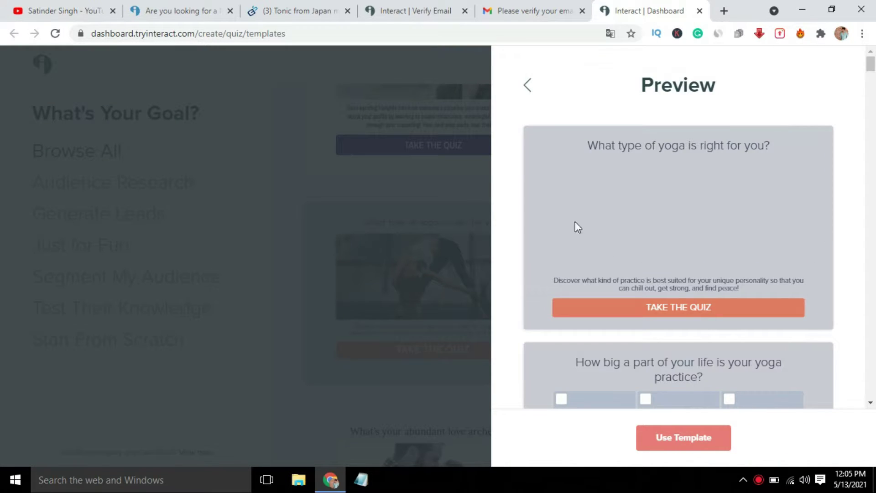
mouse_move(871, 64)
left_mouse_down()
mouse_move(873, 229)
mouse_move(862, 183)
mouse_move(869, 215)
mouse_move(868, 78)
mouse_move(855, 62)
left_mouse_up()
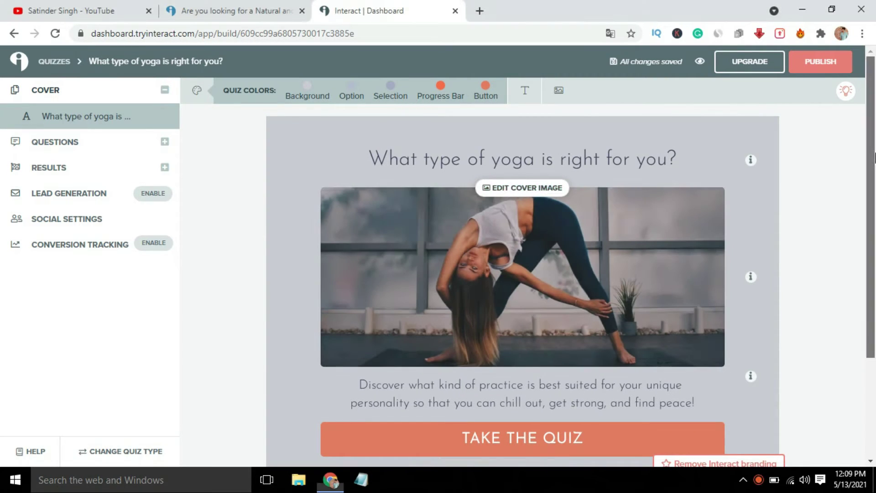
Examine the cover of the published weight loss example quiz, then return to the yoga quiz in the builder
mouse_move(875, 155)
left_mouse_down()
mouse_move(874, 171)
mouse_move(872, 154)
left_mouse_up()
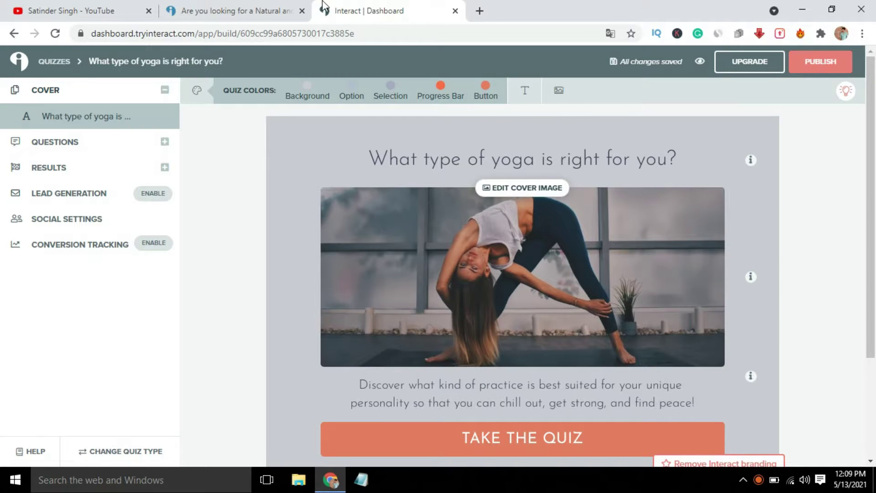
left_click(214, 12)
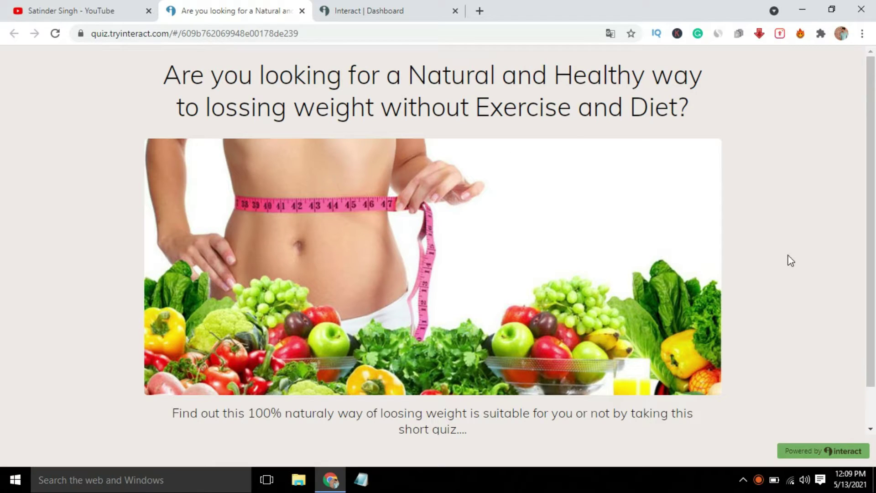
scroll(871, 247, "down", 1)
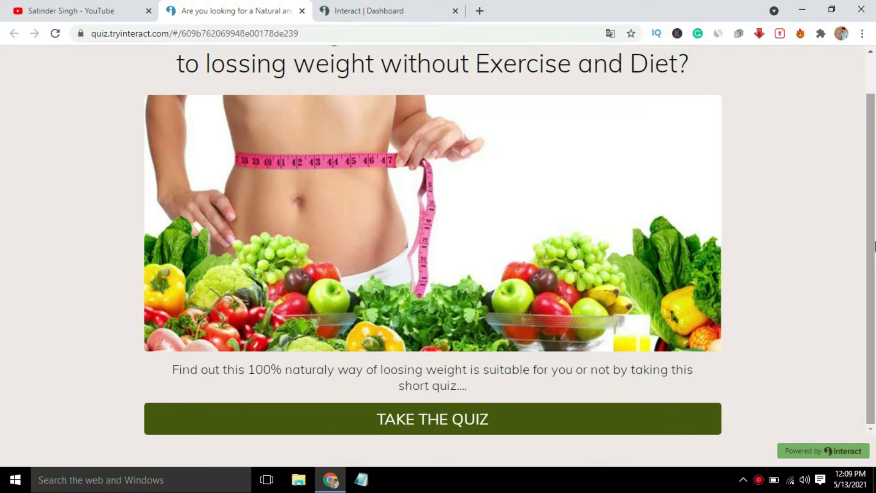
left_click(394, 9)
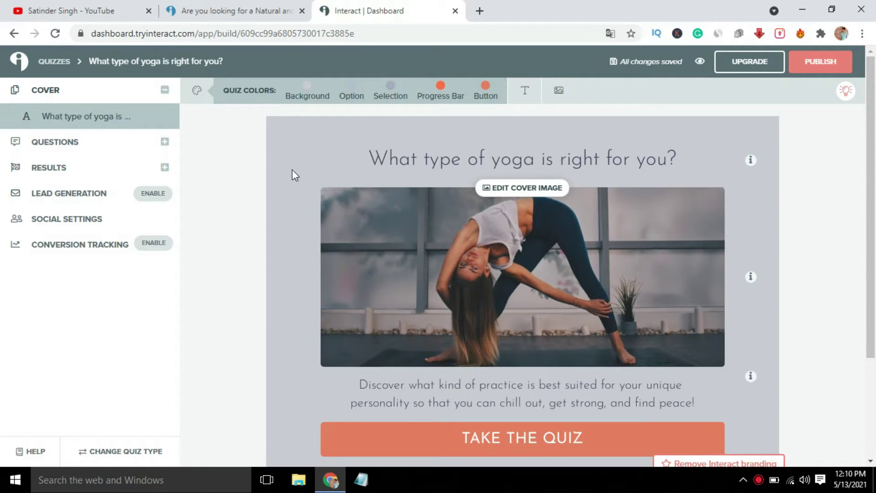
Search Google in a new tab for "quiz questions for weight loss" and open the ProProfs weight loss quizzes result
left_click(479, 11)
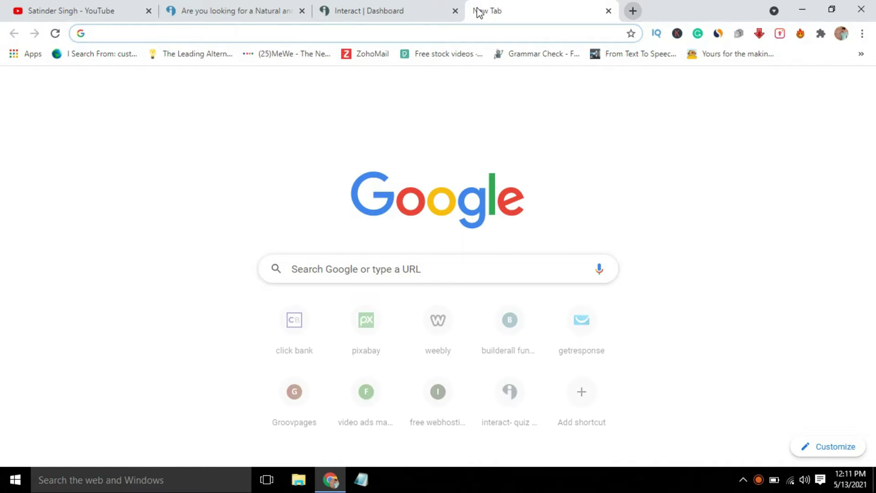
type("qui")
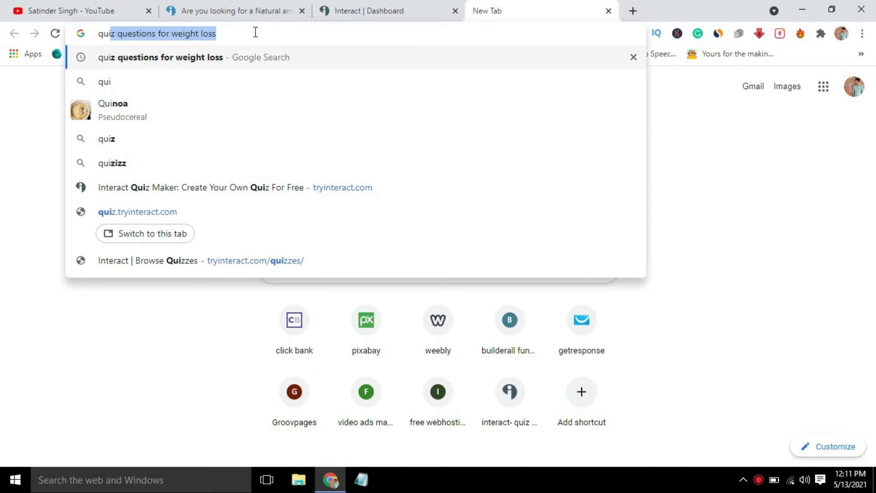
key("Return")
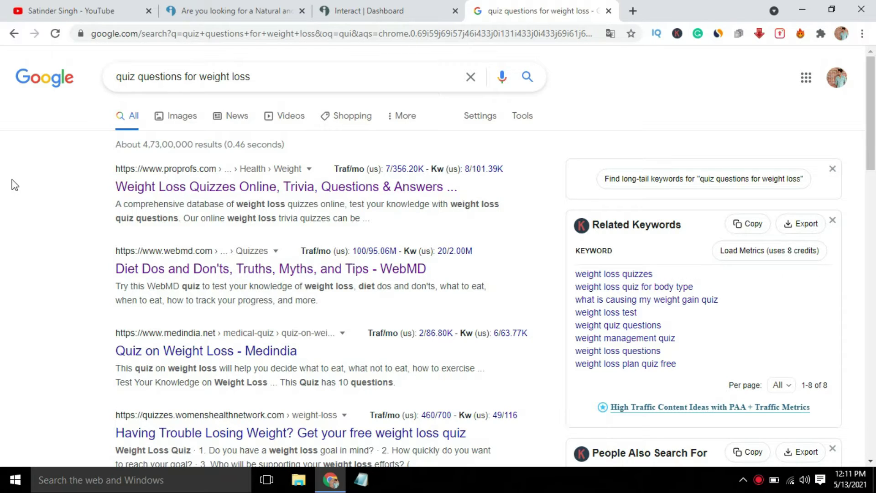
left_click(204, 186)
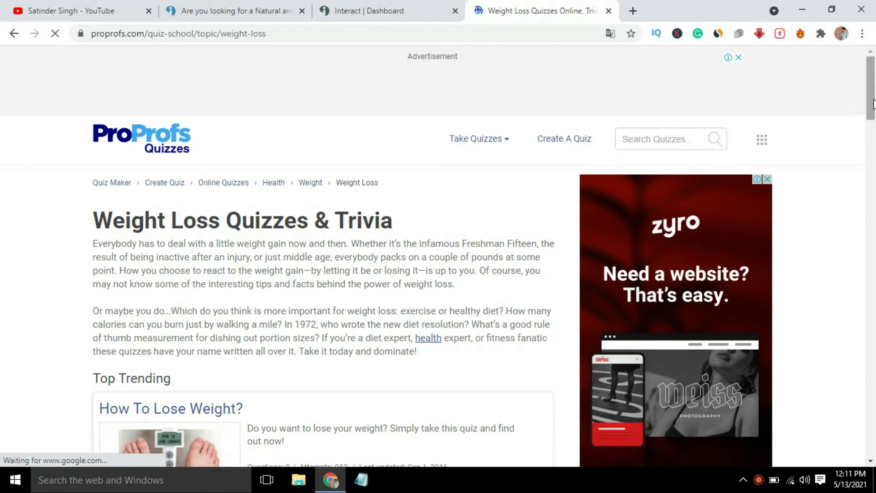
Look through the ProProfs weight loss quizzes and their sample questions for ideas
scroll(871, 104, "down", 5)
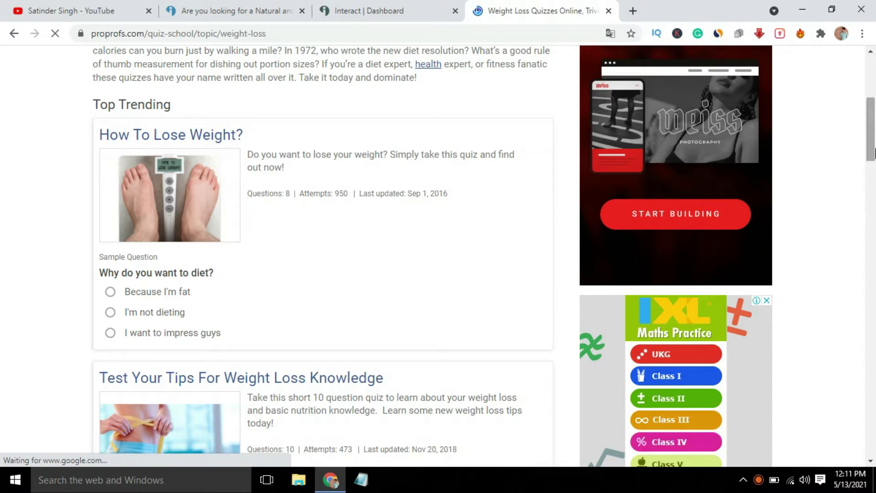
scroll(874, 116, "down", 5)
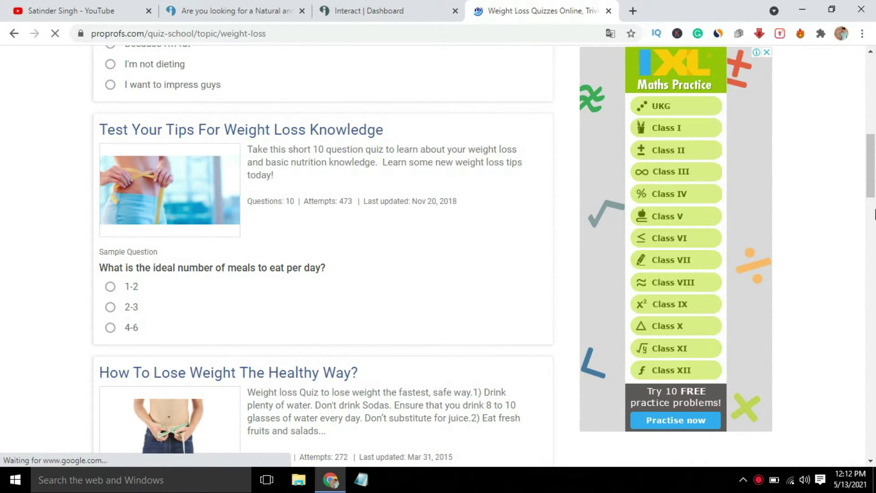
scroll(871, 182, "down", 6)
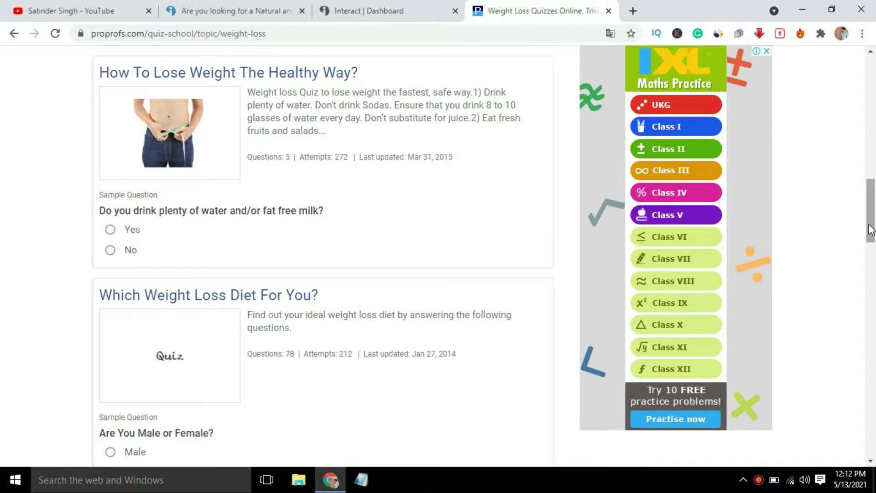
mouse_move(871, 228)
left_mouse_down()
mouse_move(874, 244)
mouse_move(874, 234)
left_mouse_up()
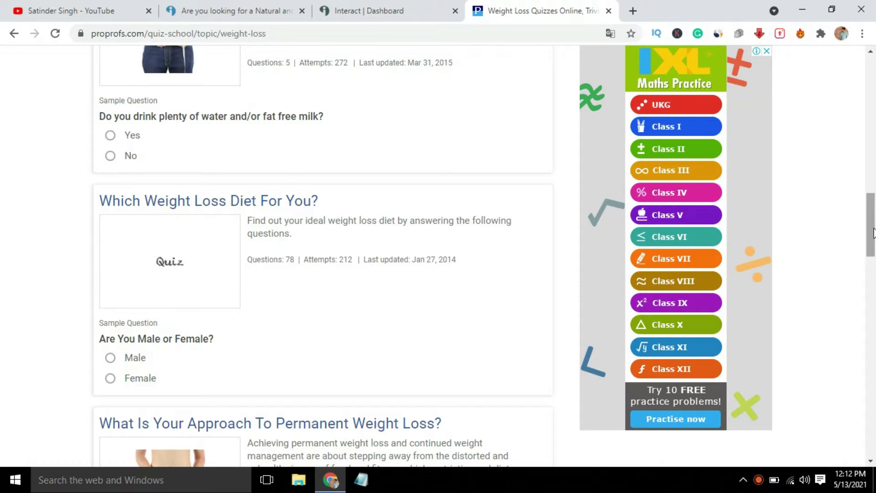
left_click_drag(873, 233, 872, 308)
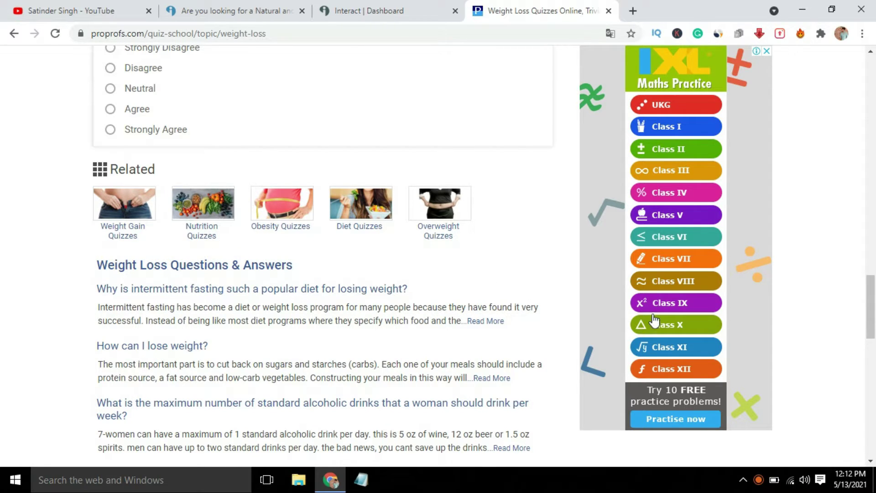
left_click_drag(872, 338, 873, 259)
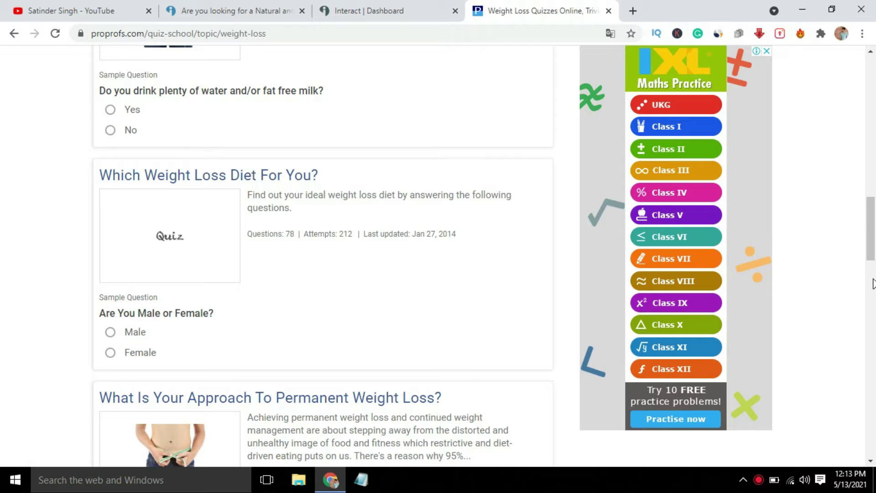
left_click_drag(871, 253, 874, 152)
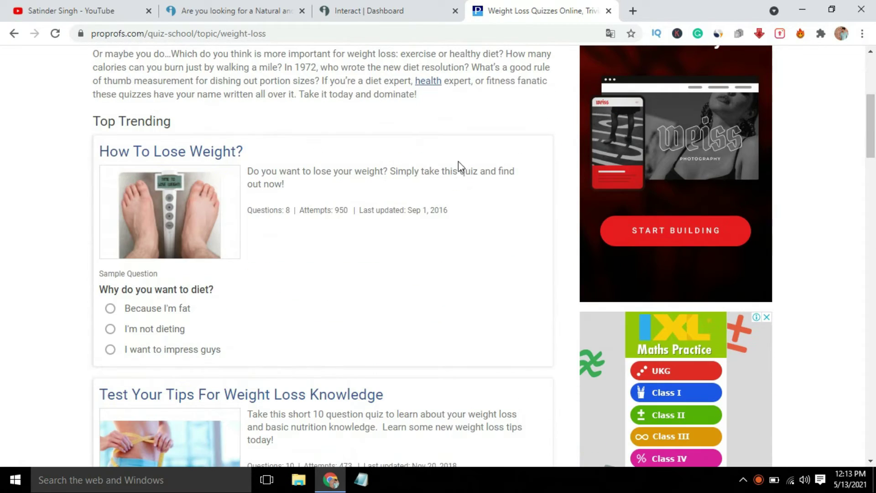
Open the "How To Lose Weight?" quiz and review its questions and answer options
left_click(191, 153)
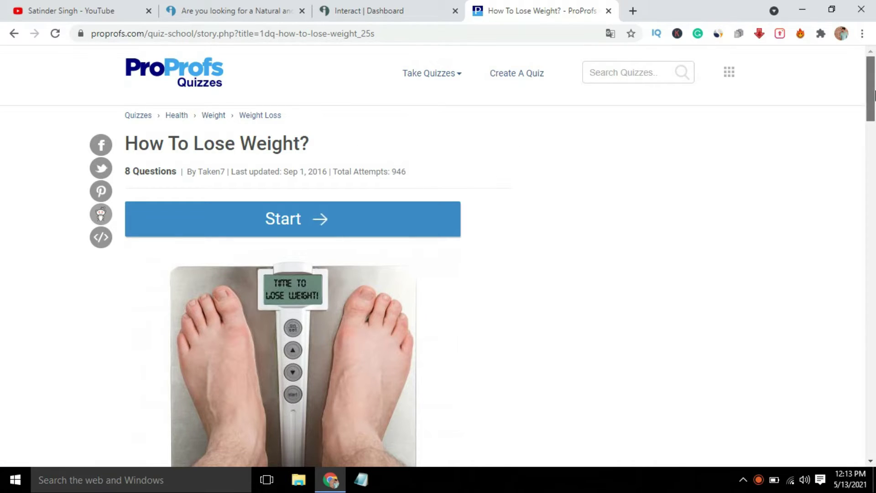
left_click_drag(874, 96, 874, 147)
scroll(155, 265, "down", 3)
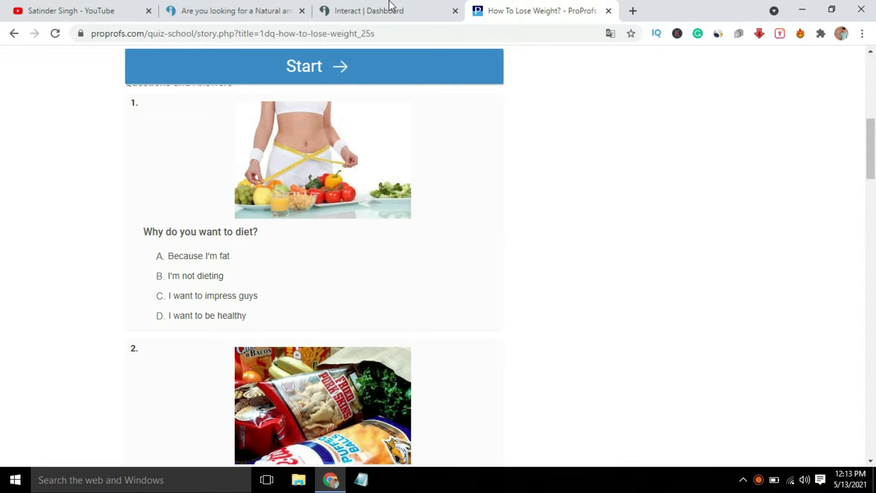
Back in the Interact quiz builder, replace the cover title with "Want to lose weight Naturally?"
left_click(405, 12)
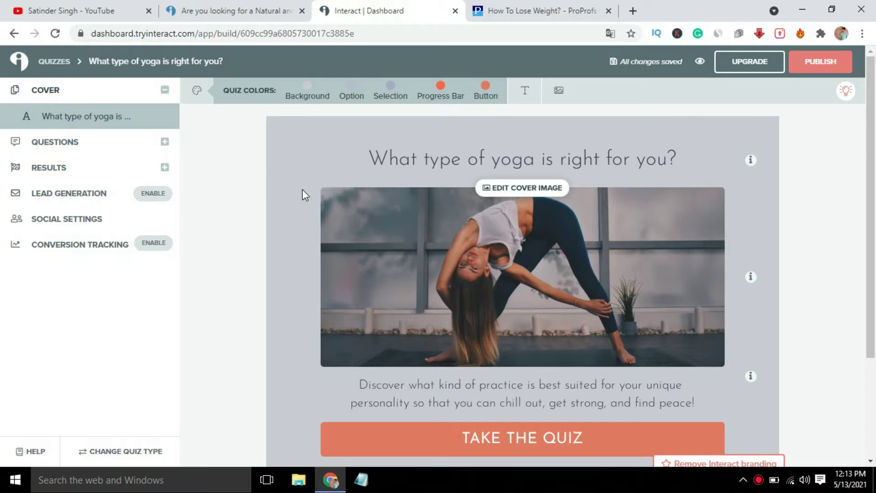
left_click_drag(372, 158, 663, 161)
type("Want to lose weight Naturally?")
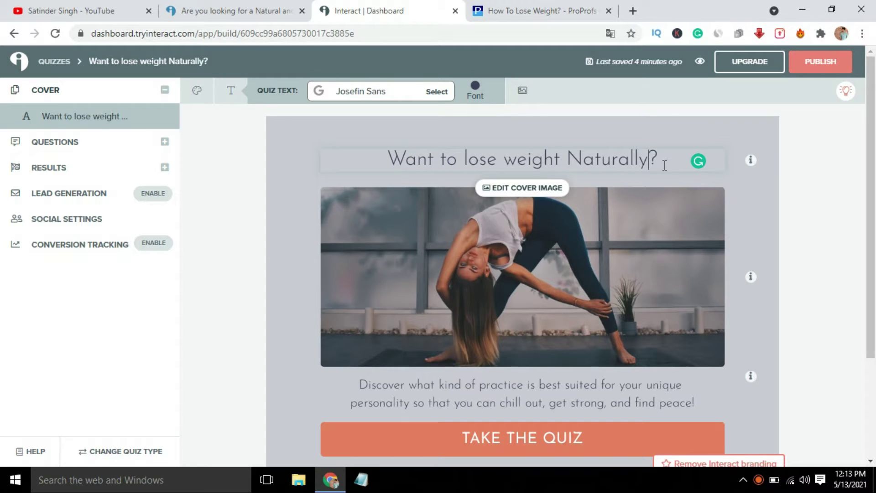
left_click(743, 202)
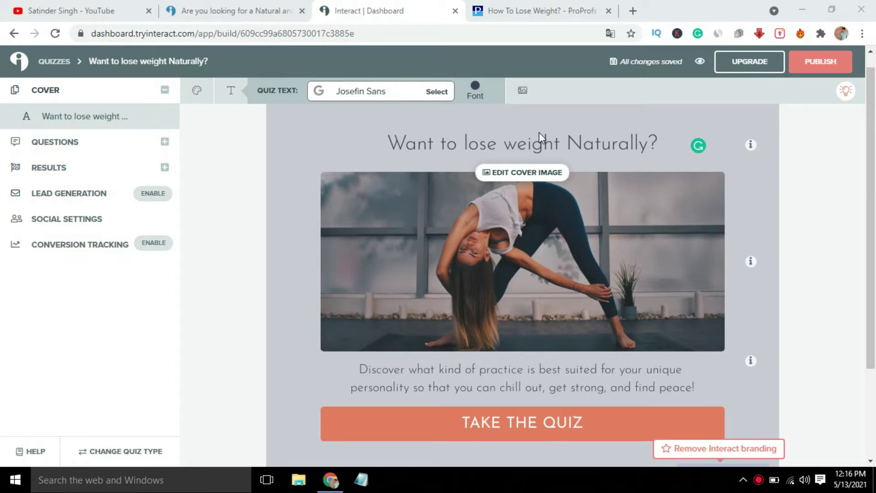
Remove the yoga photo from the quiz cover, confirming the removal
scroll(874, 187, "down", 1)
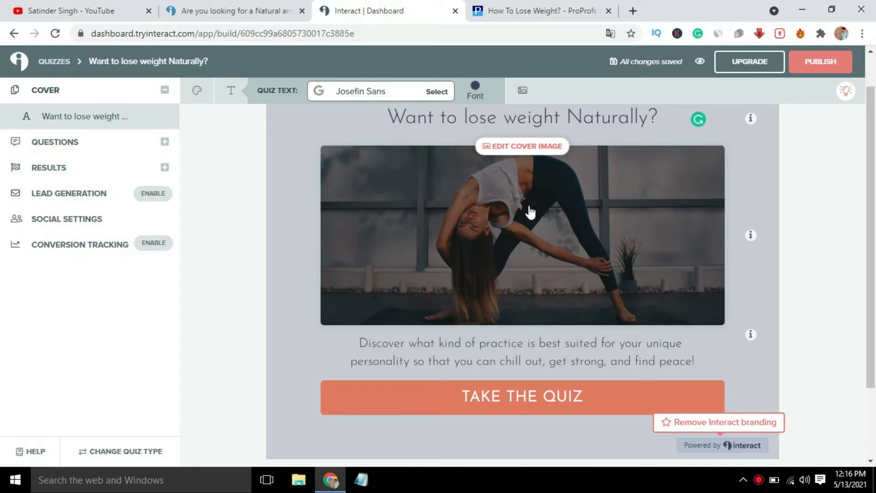
left_click(528, 209)
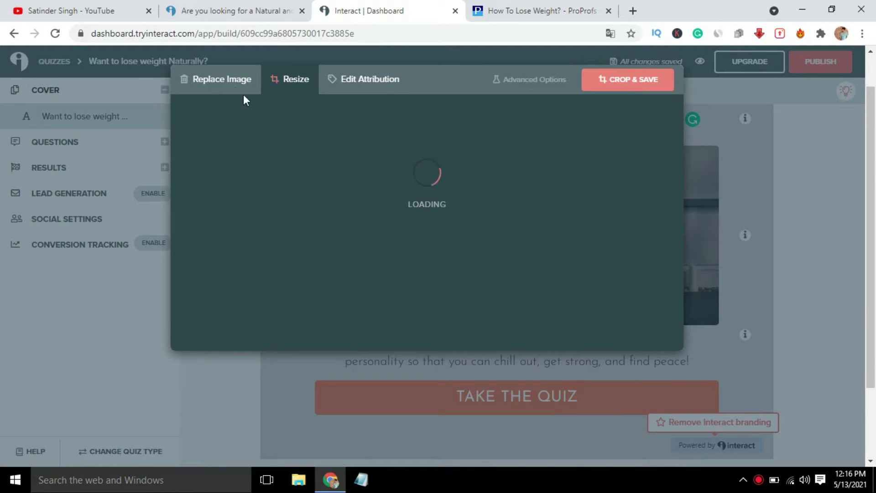
left_click(228, 80)
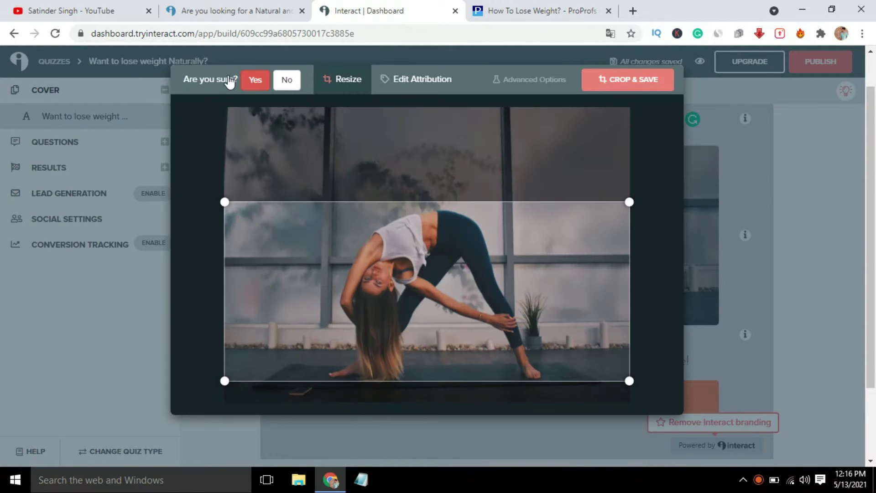
left_click(254, 86)
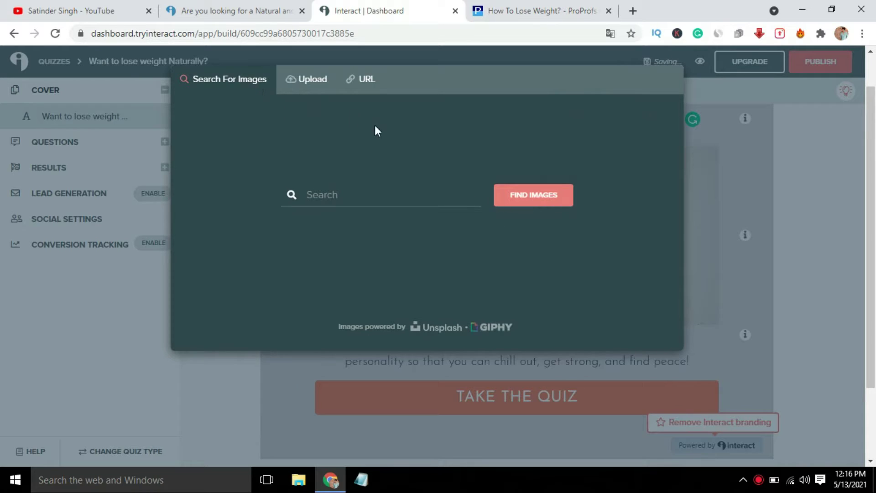
Upload 1.png from the Downloads folder as the new cover image, adjust its crop area and save it
left_click(318, 87)
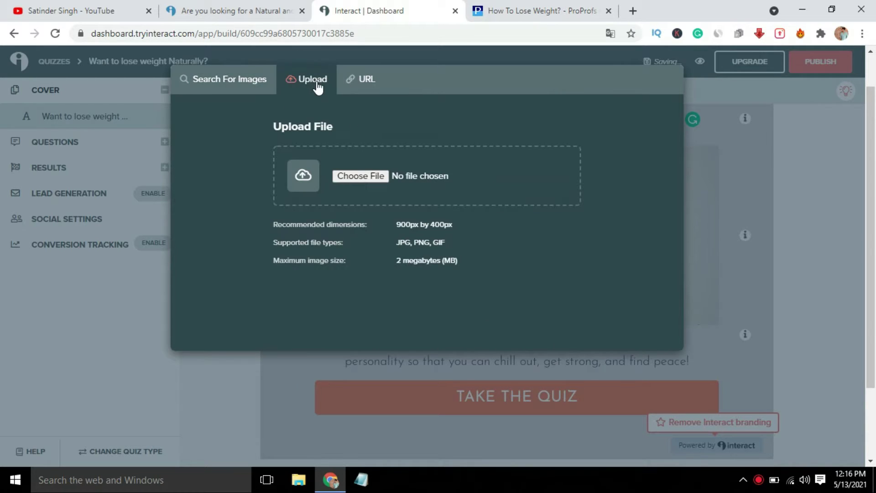
left_click(360, 175)
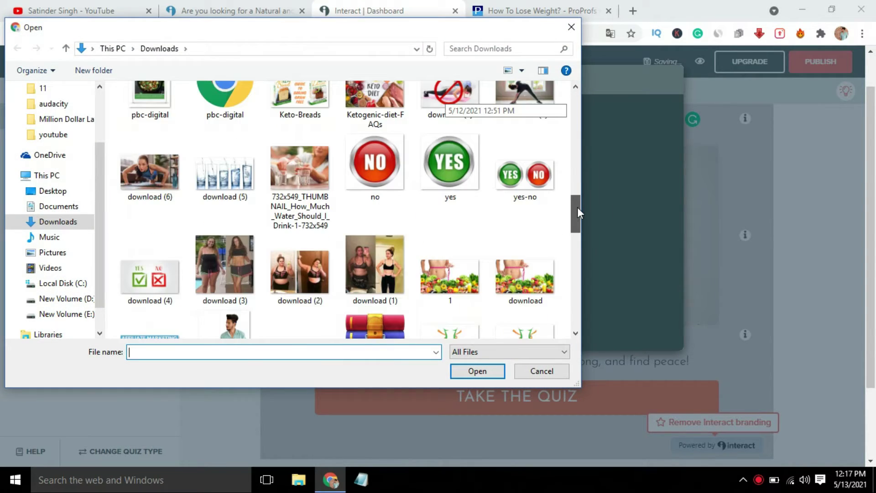
left_click_drag(577, 207, 579, 221)
left_click(450, 183)
left_click(477, 371)
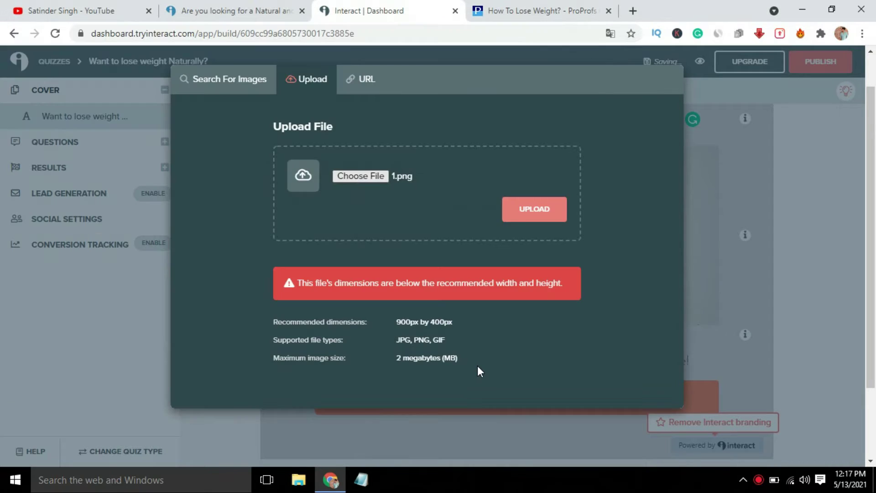
left_click(540, 211)
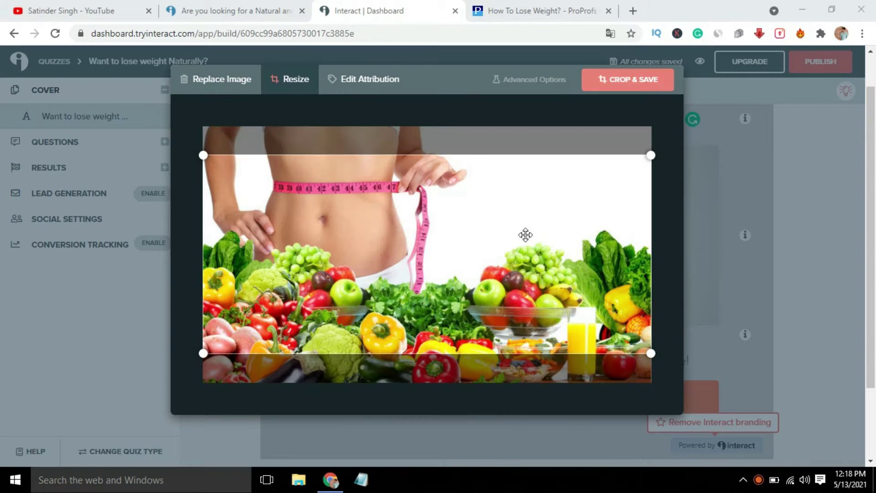
mouse_move(417, 292)
left_mouse_down()
mouse_move(417, 304)
mouse_move(418, 297)
left_mouse_up()
left_click(635, 87)
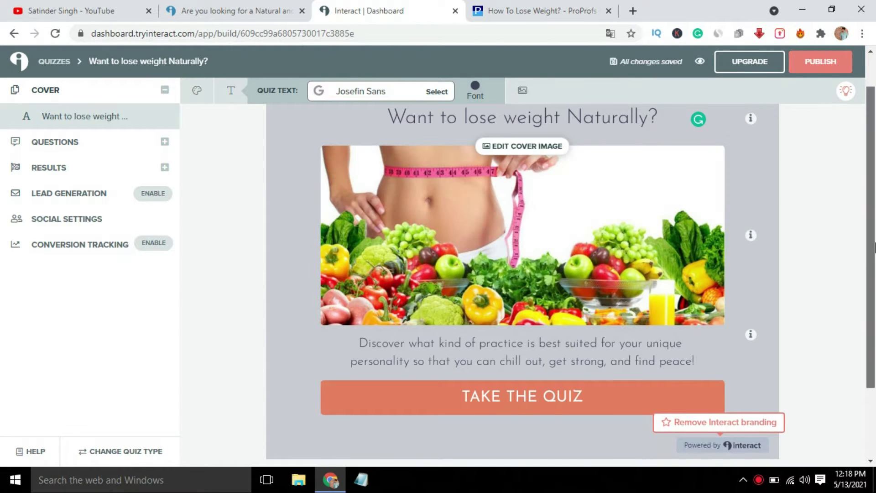
Change the cover description to "Discover what kind of ways are perfect for you to losing weight naturally. take this short quiz to learn how...."
scroll(570, 251, "up", 1)
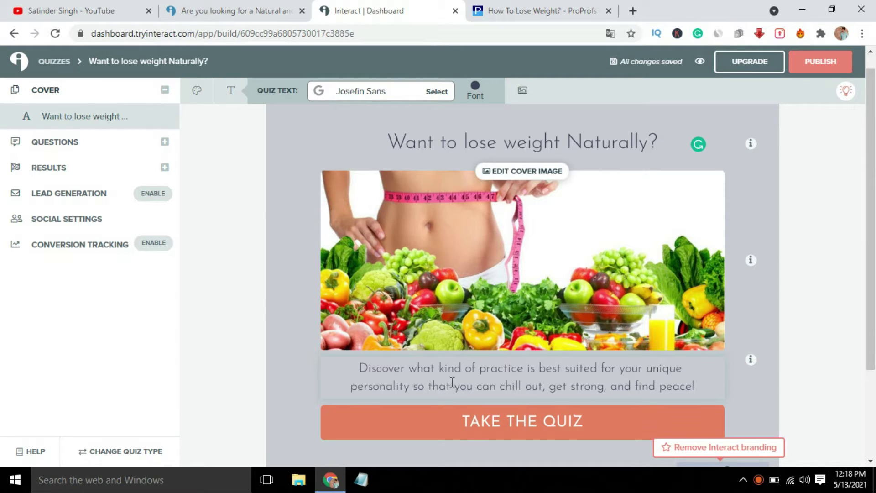
left_click(402, 369)
left_click_drag(482, 370, 696, 388)
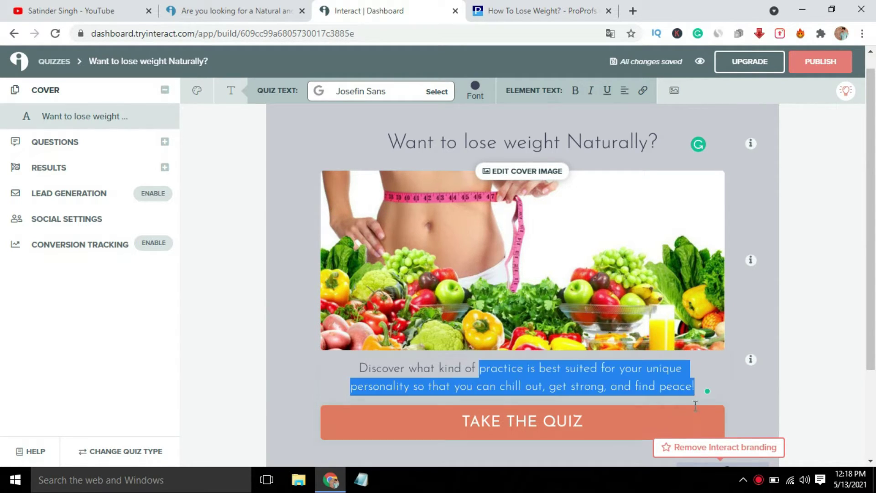
type("ways are perfect ")
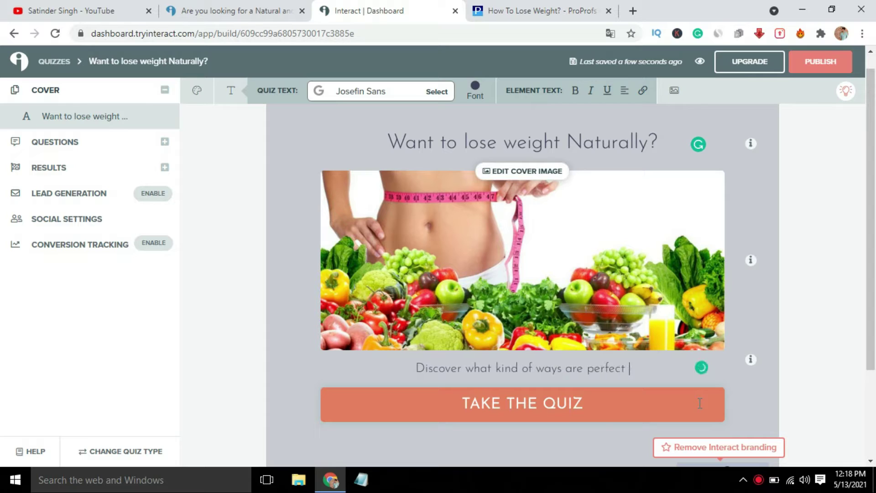
type("for you to losing weight naturally")
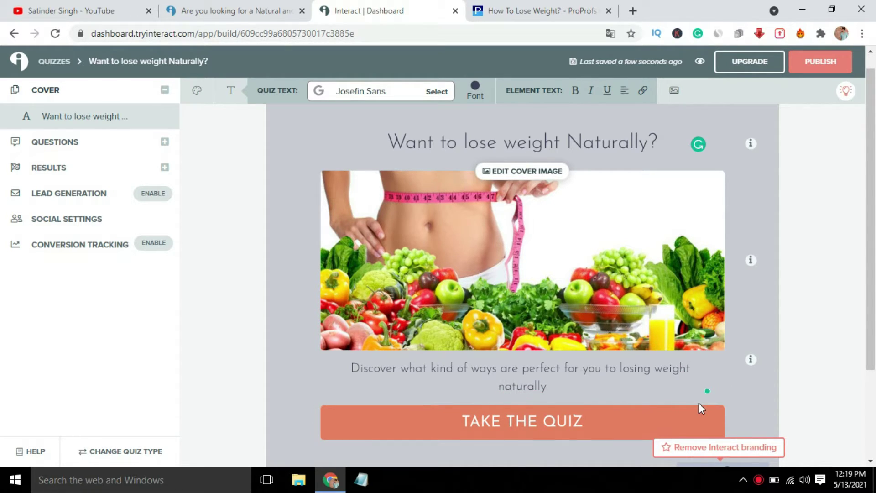
type(". take this short")
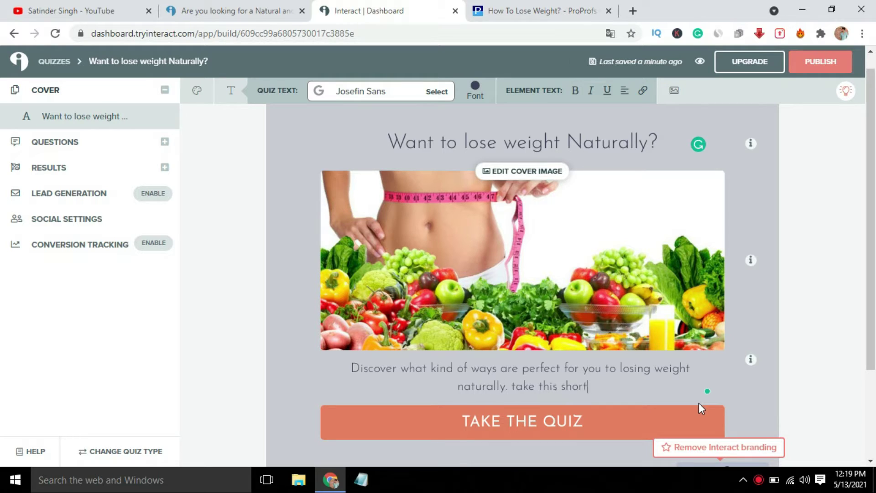
type(" quiz to learn how....")
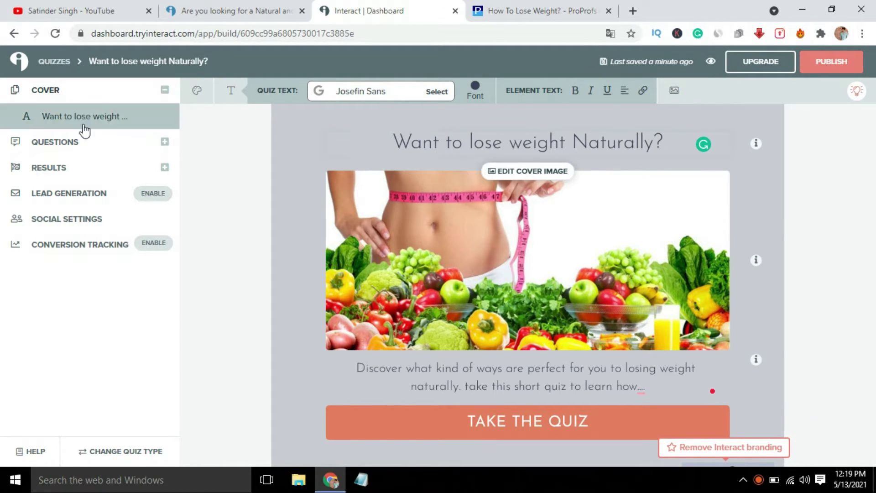
Delete all ten template yoga questions from the quiz, confirming each deletion
left_click(69, 147)
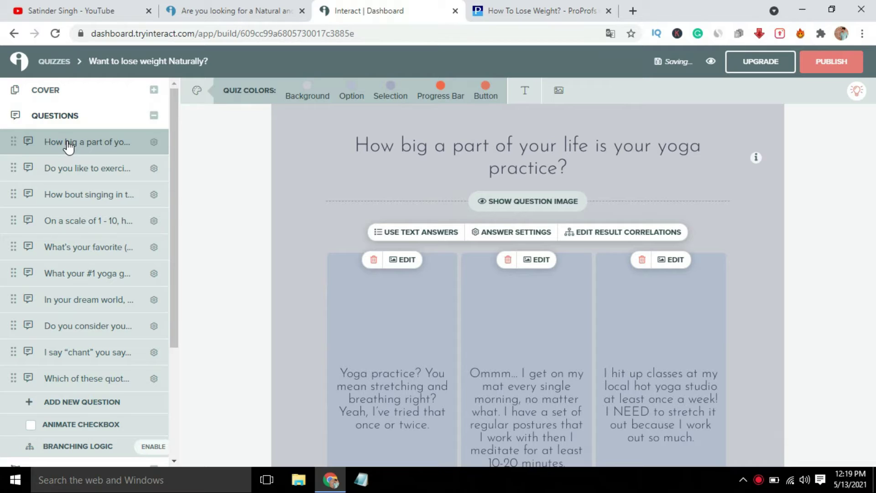
scroll(875, 250, "down", 3)
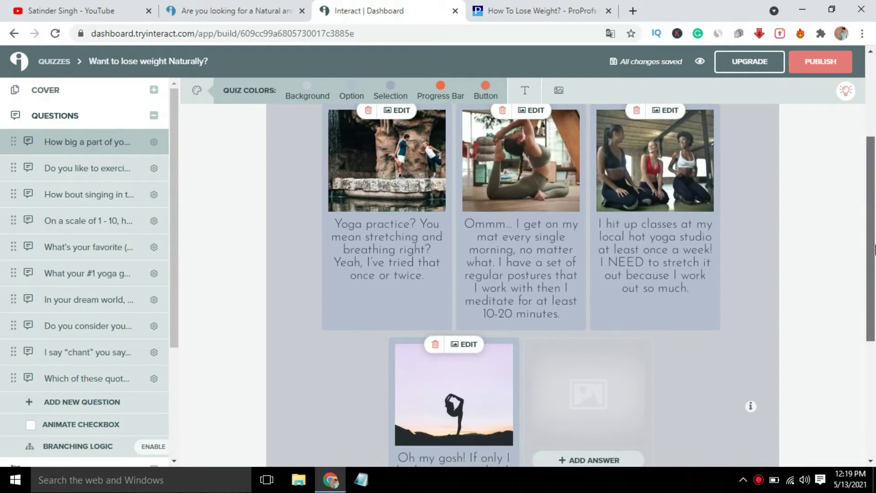
left_click_drag(874, 250, 874, 194)
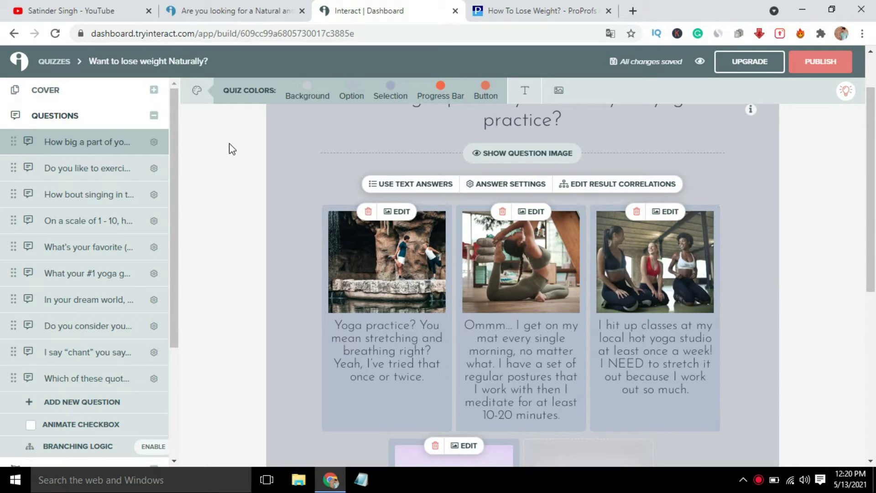
left_click(153, 142)
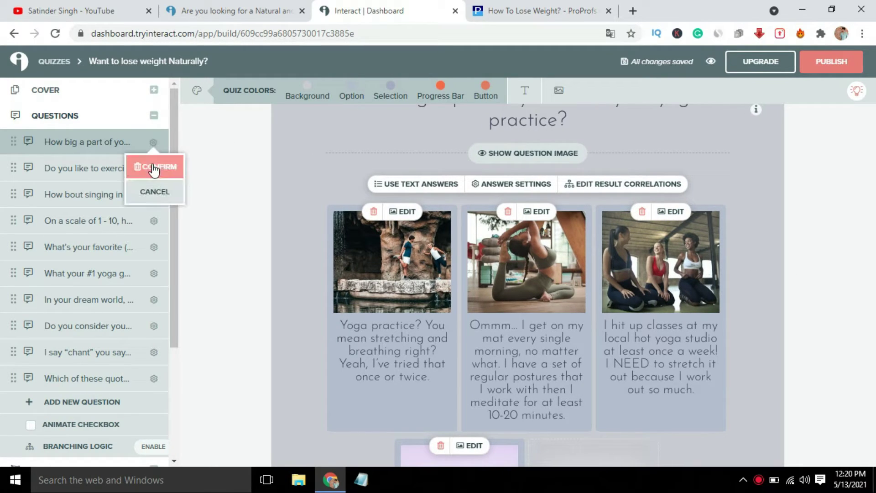
left_click(153, 168)
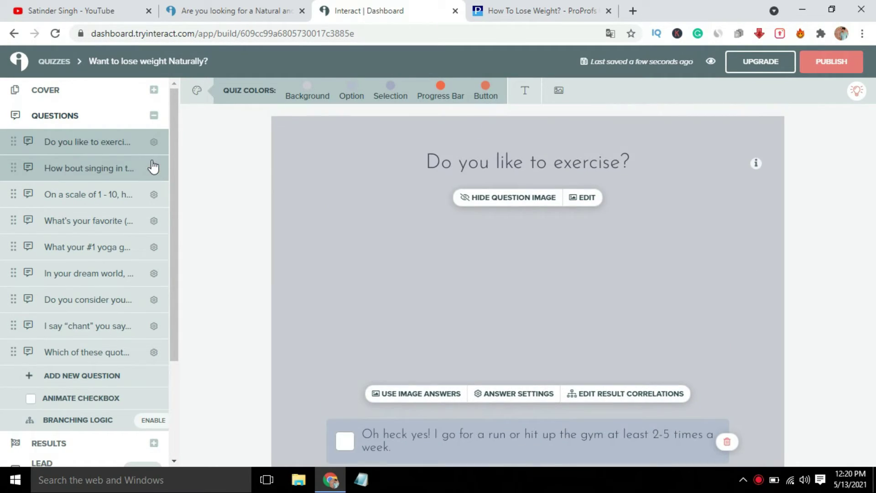
left_click(153, 142)
left_click(158, 167)
left_click(154, 142)
left_click(158, 167)
left_click(154, 142)
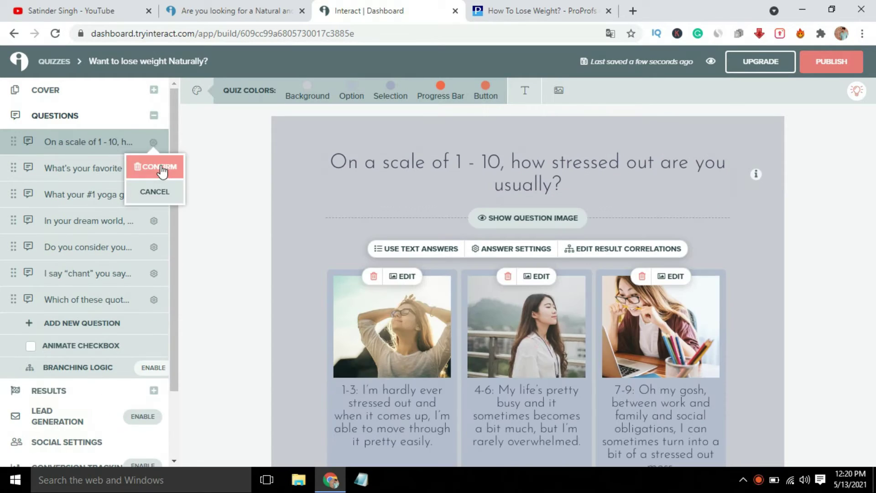
left_click(159, 167)
left_click(153, 142)
left_click(158, 167)
left_click(153, 142)
left_click(158, 167)
left_click(154, 142)
left_click(158, 167)
left_click(172, 166)
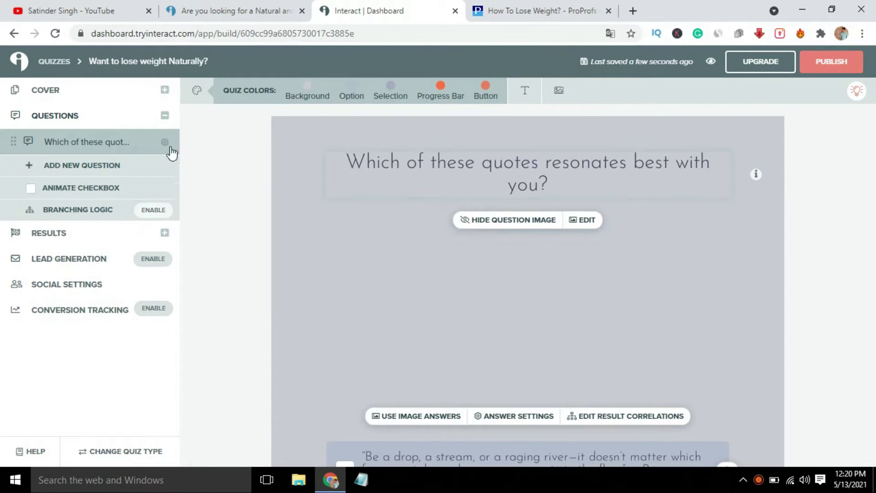
left_click(166, 144)
left_click(171, 167)
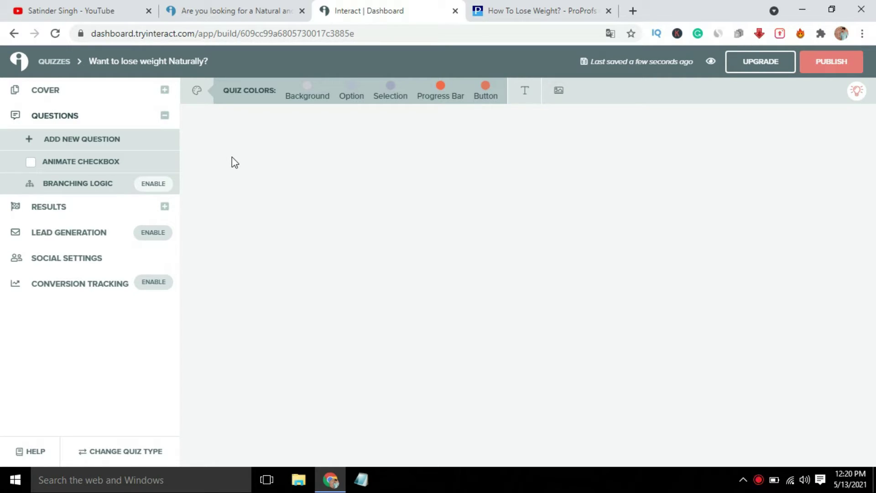
Add a new question and fill its title with "Why do you want to diet?" copied from the ProProfs quiz
left_click(98, 139)
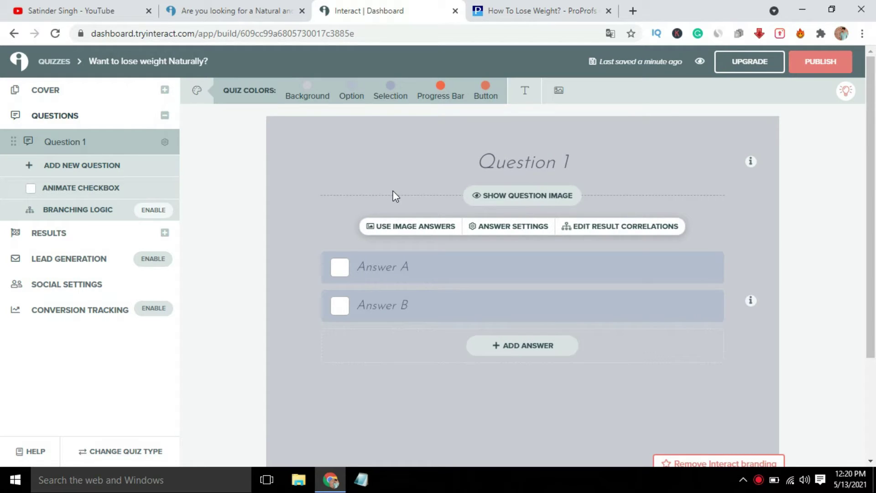
left_click(547, 5)
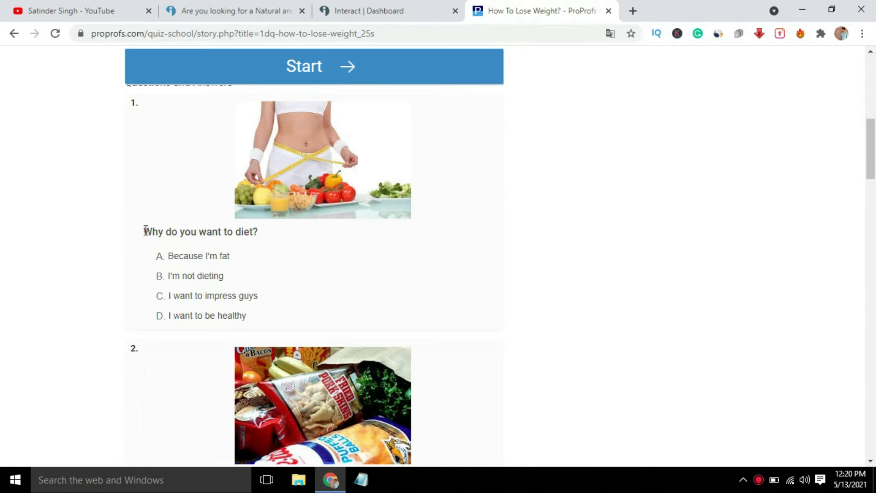
left_click_drag(145, 230, 261, 233)
key("ctrl+c")
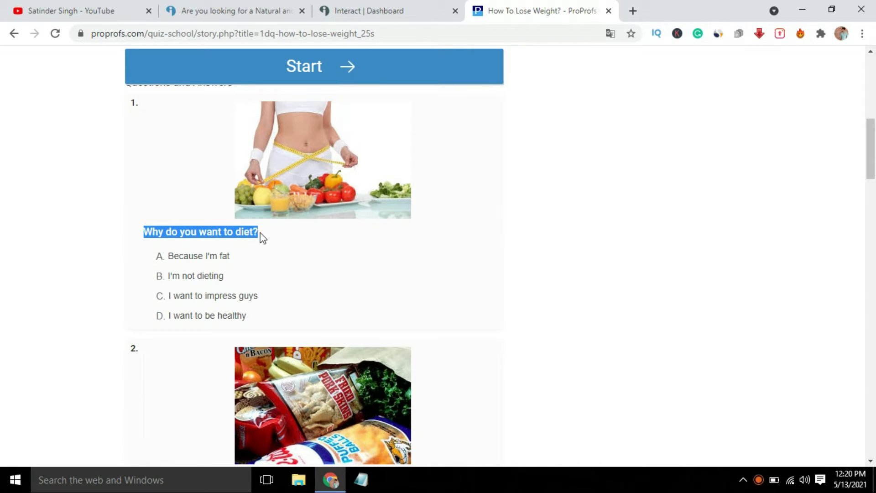
left_click(398, 9)
left_click(528, 167)
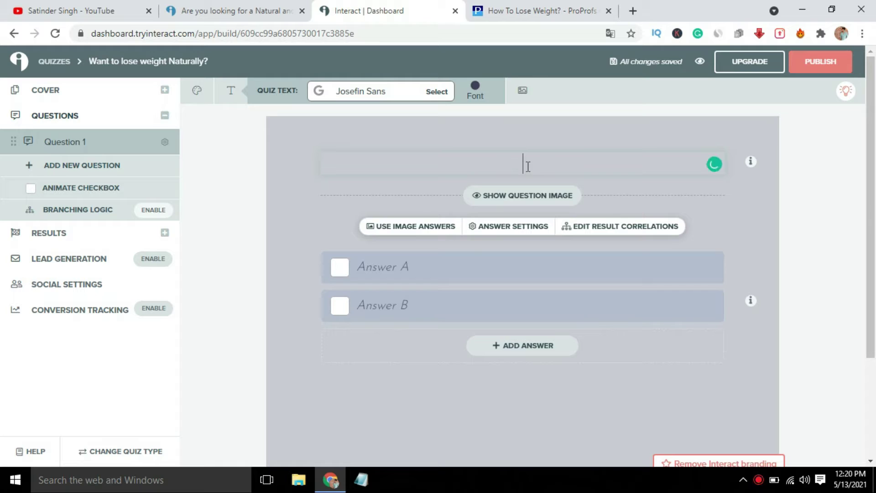
key("ctrl+v")
Copy "Because I'm fat" from the ProProfs quiz into the question's first answer
left_click(538, 9)
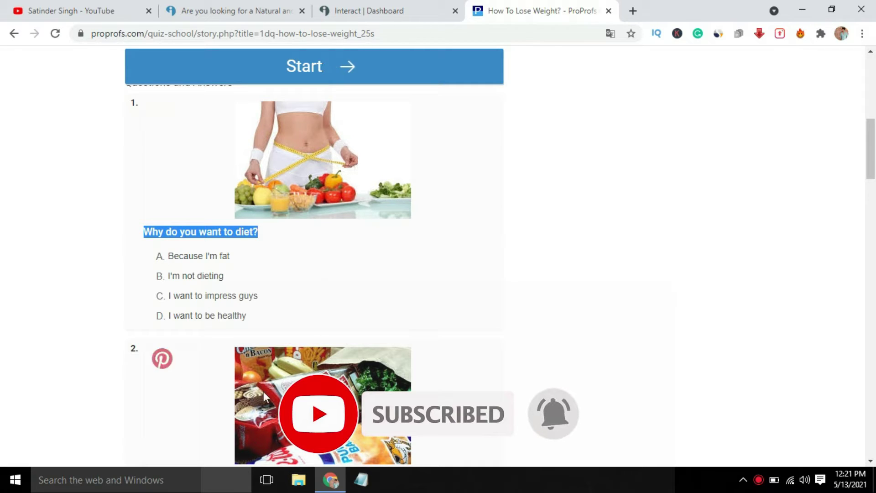
left_click(420, 7)
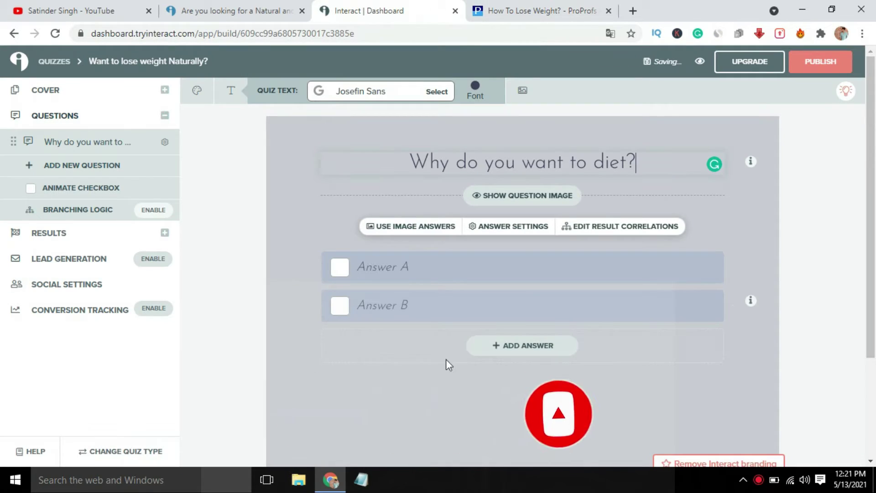
left_click(566, 9)
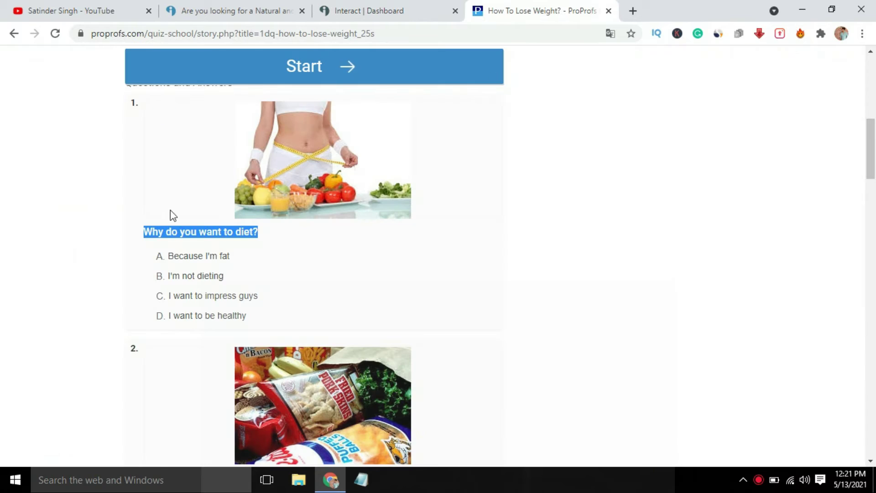
left_click_drag(165, 258, 230, 258)
key("ctrl+c")
left_click(375, 9)
left_click(454, 269)
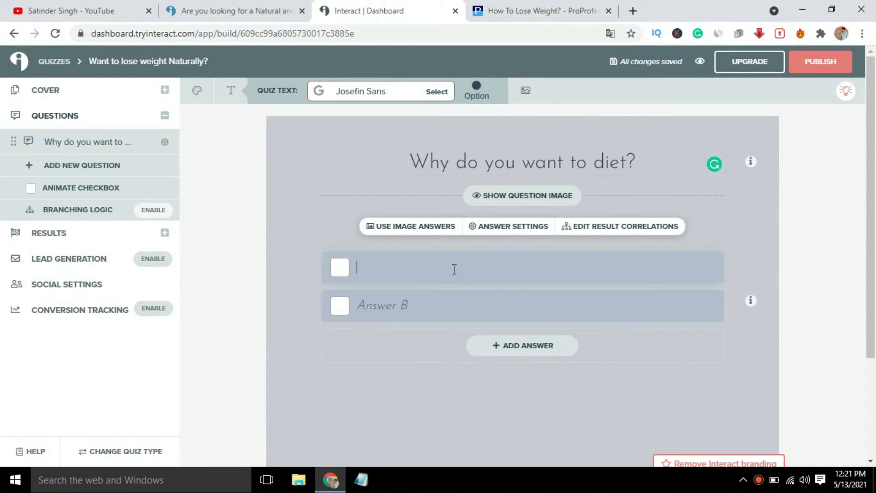
key("ctrl+v")
Fill in the remaining answers from the ProProfs quiz: "I'm not dieting", "I want to impress guys" and "I want to be healthy"
left_click(536, 10)
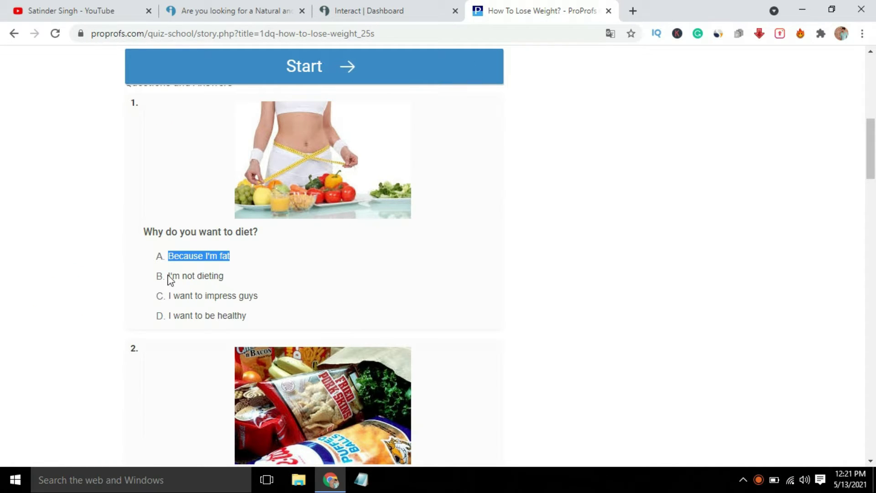
left_click_drag(168, 276, 240, 282)
left_click(462, 6)
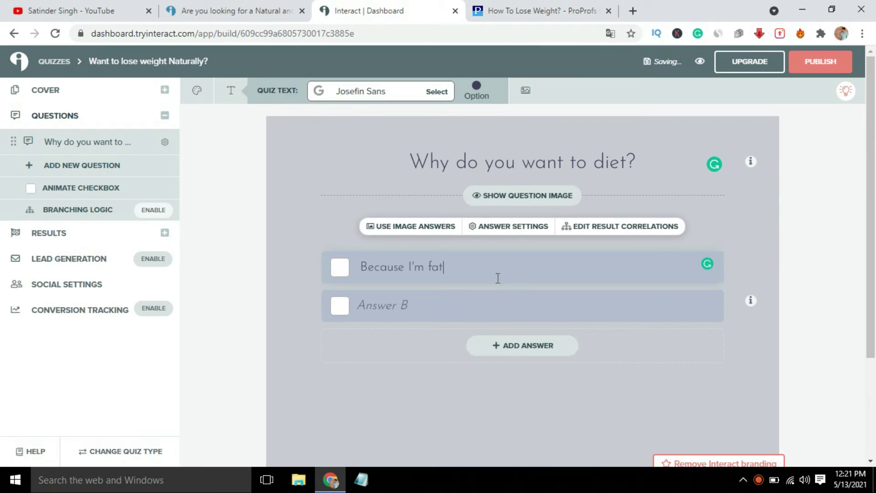
left_click(489, 304)
type("I'm not dieting I want to impress guys I want to be healthy")
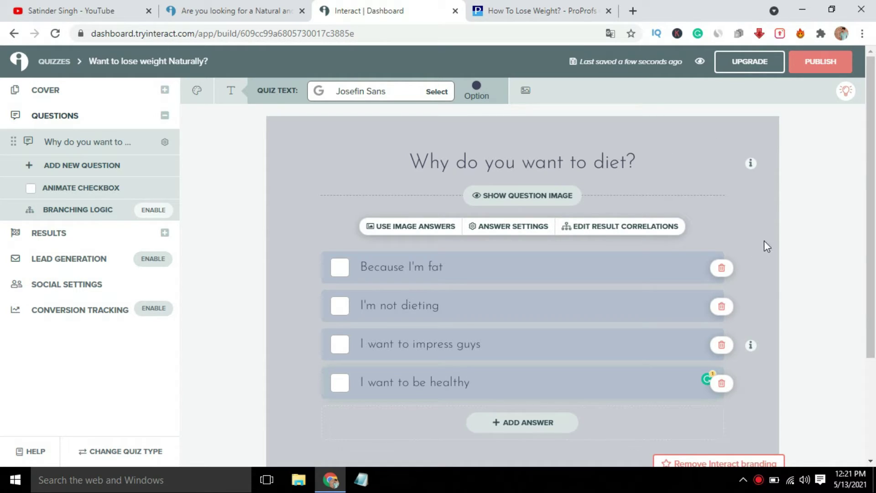
left_click_drag(873, 210, 874, 263)
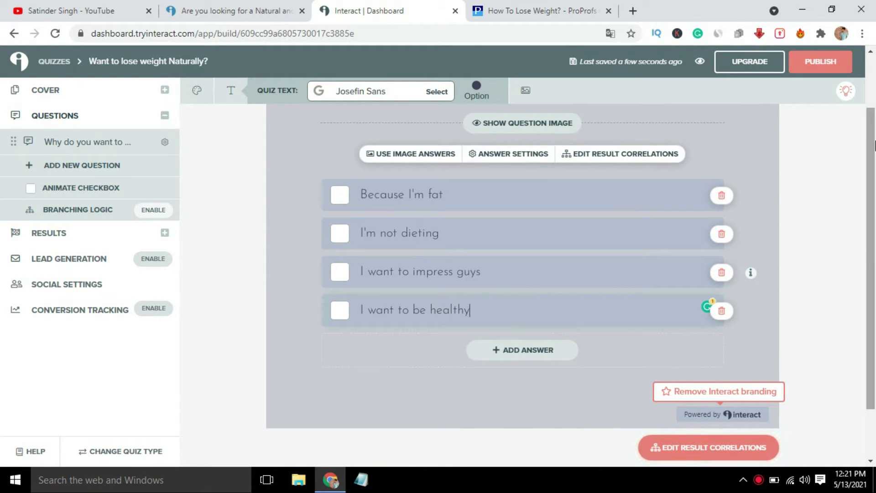
Add a second question and fill its title with "Do you like eating junk foods?" copied from the ProProfs quiz
scroll(853, 91, "up", 2)
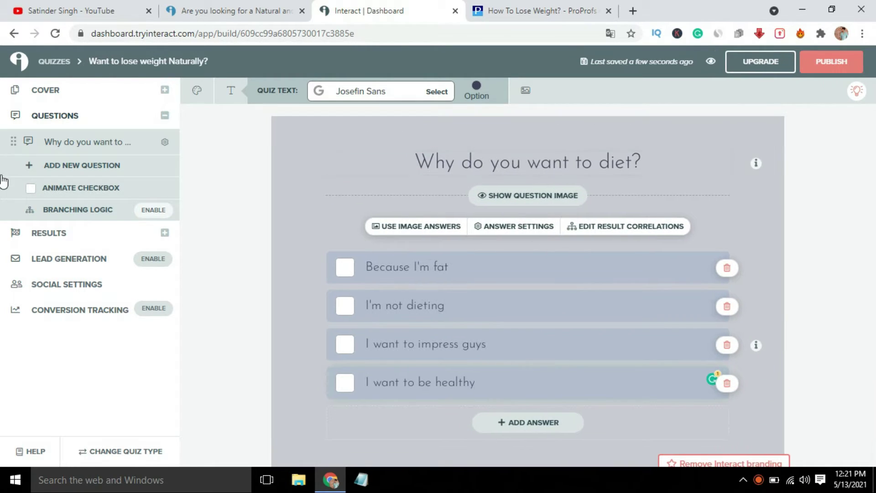
left_click(48, 169)
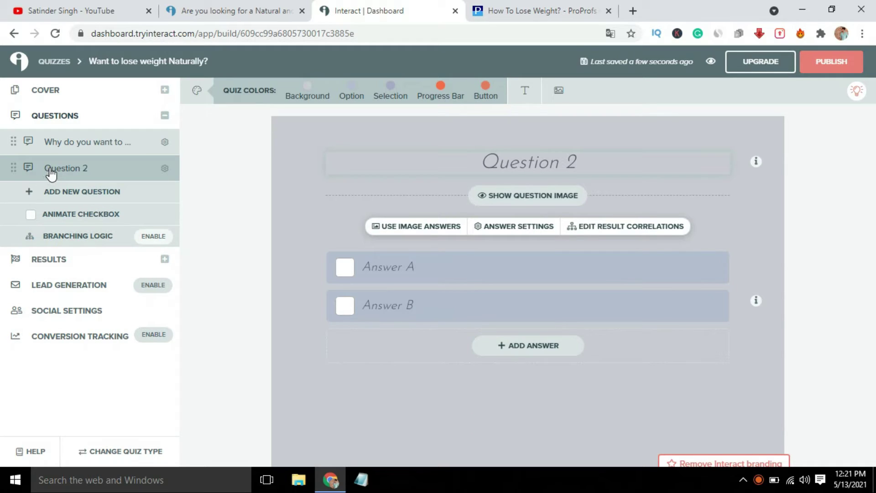
left_click(504, 2)
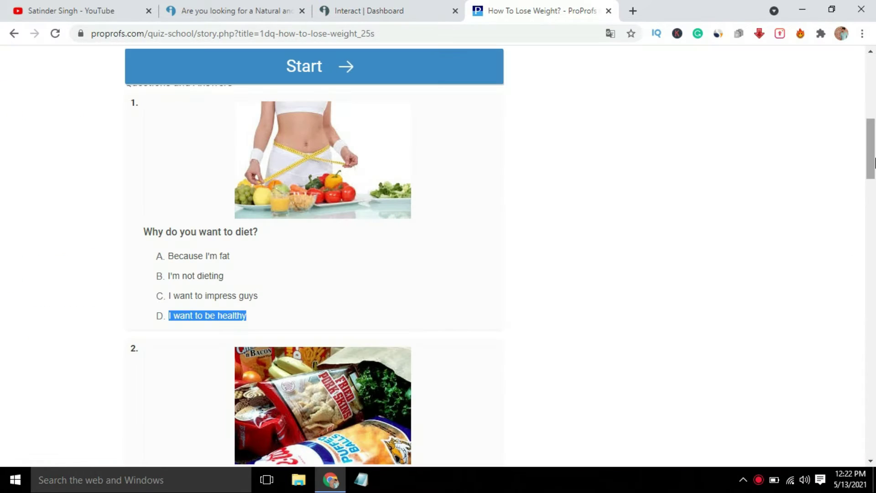
mouse_move(872, 151)
left_mouse_down()
mouse_move(873, 201)
mouse_move(873, 181)
left_mouse_up()
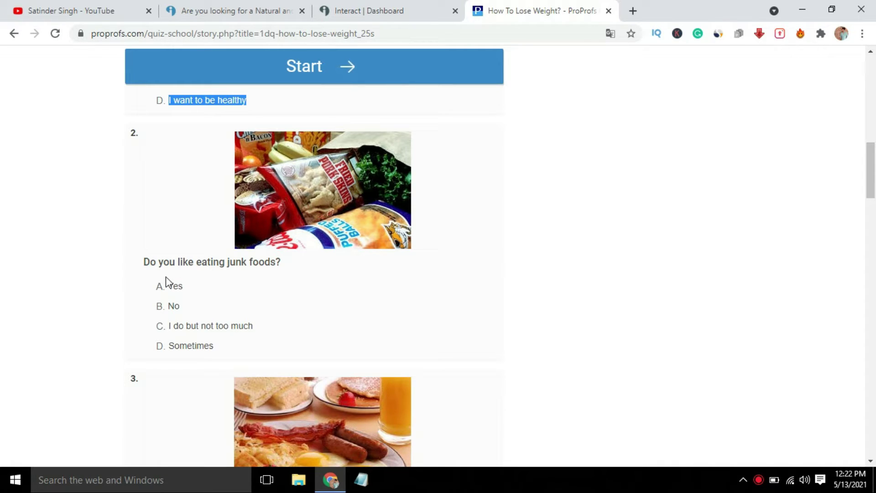
left_click(150, 264)
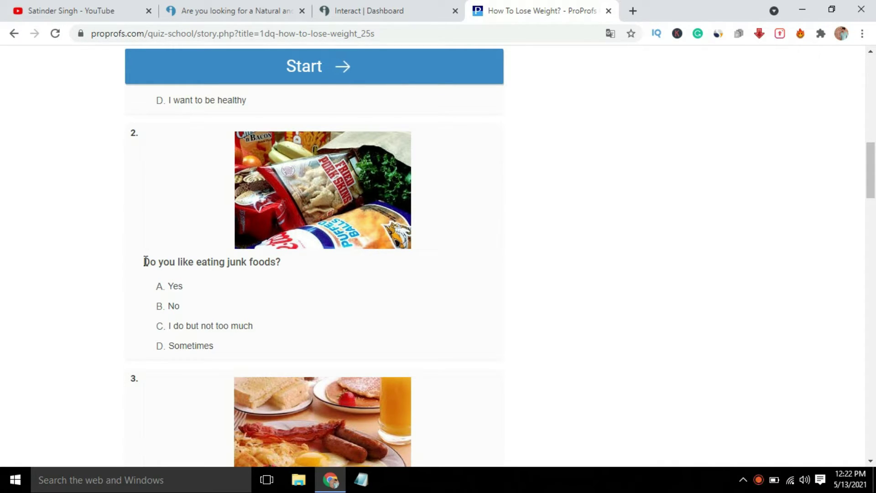
left_click_drag(144, 262, 283, 267)
key("ctrl+Page_Up")
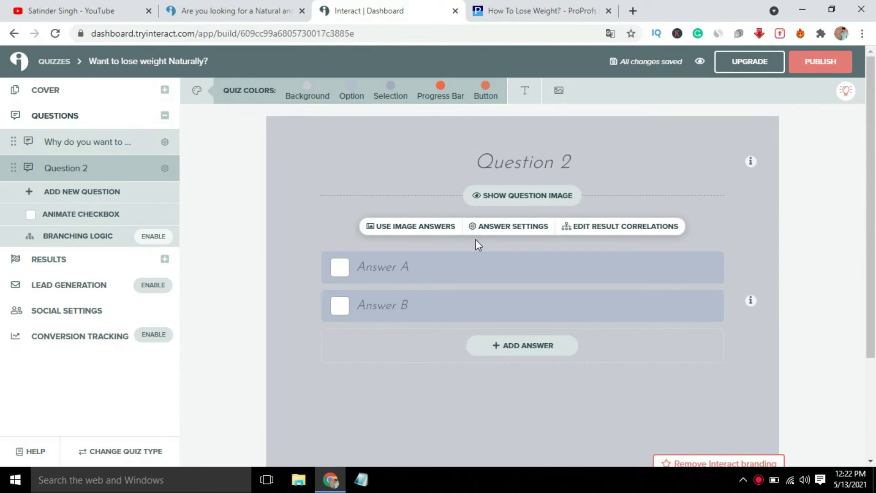
left_click(510, 167)
type("Do you like eating junk foods?")
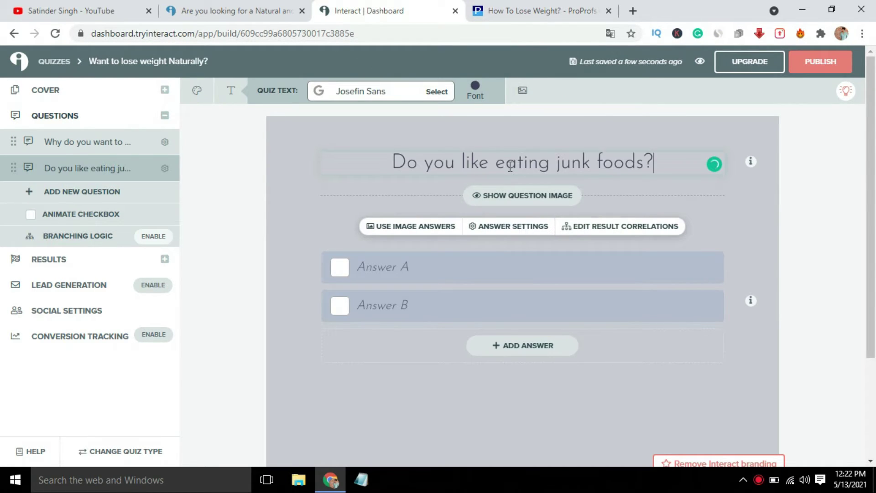
Save the junk food picture from question 2 of the ProProfs quiz to Downloads as download (1)(283)
left_click(573, 8)
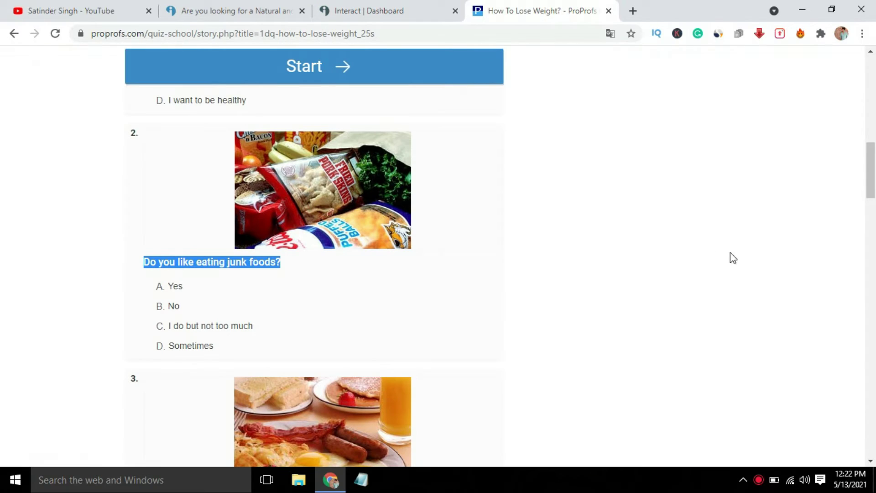
right_click(393, 215)
left_click(429, 238)
left_click(458, 365)
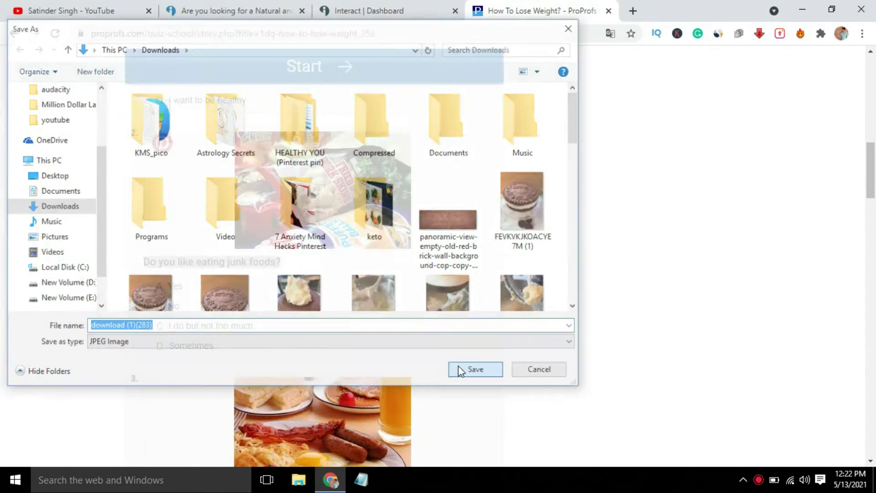
Show an image on the junk food question in Interact and upload download (1)(283) from Downloads for it
left_click(395, 6)
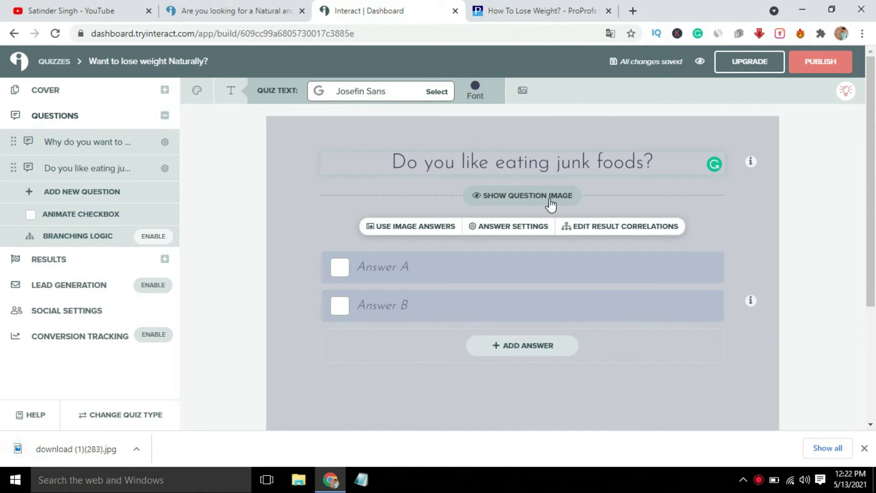
left_click(550, 197)
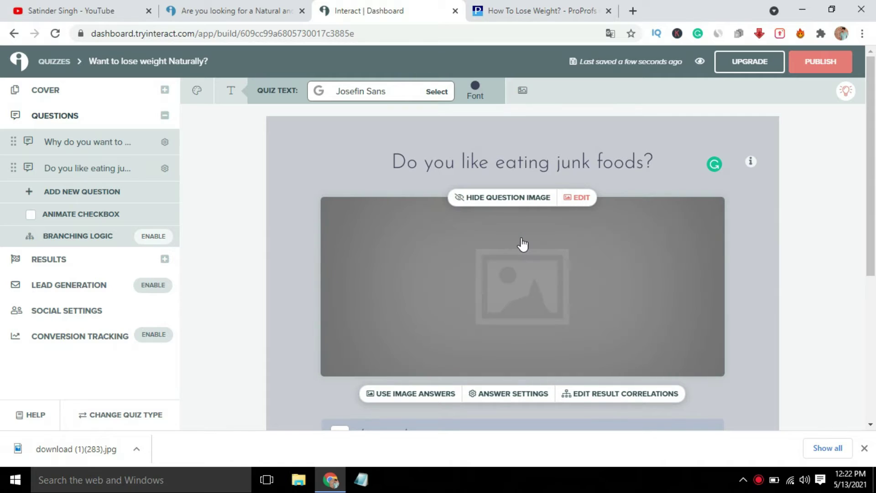
left_click(522, 244)
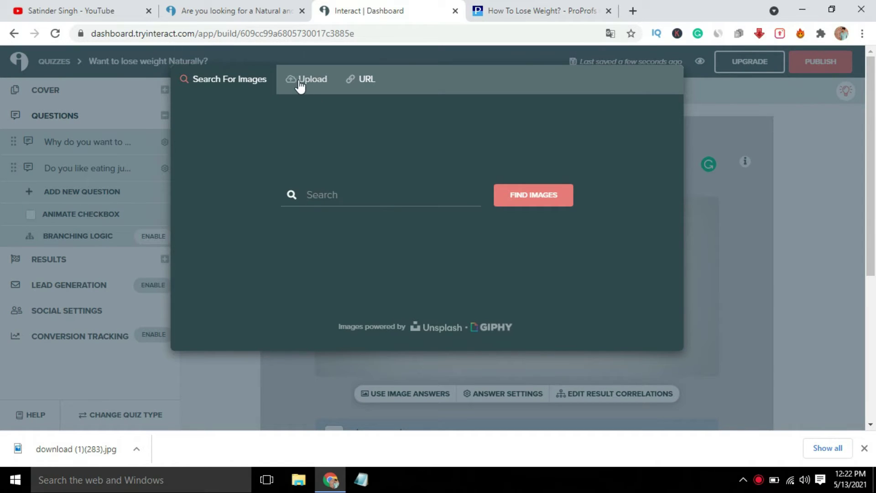
left_click(299, 84)
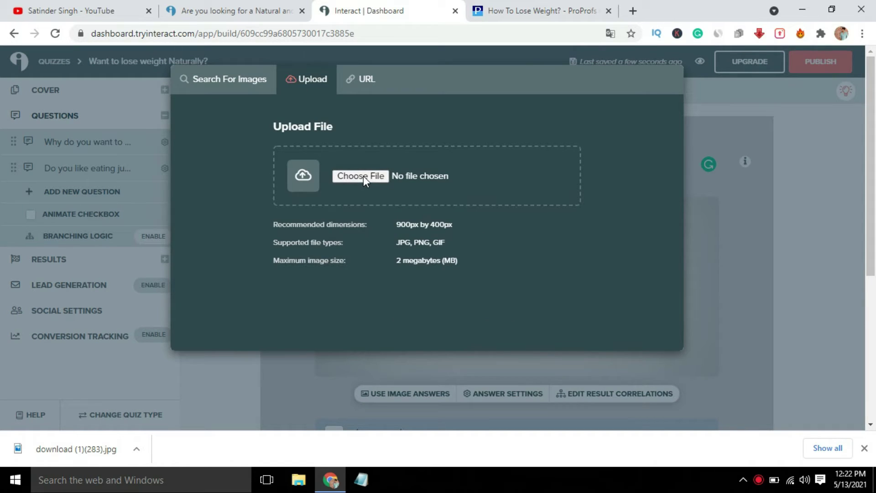
left_click(363, 176)
double_click(450, 208)
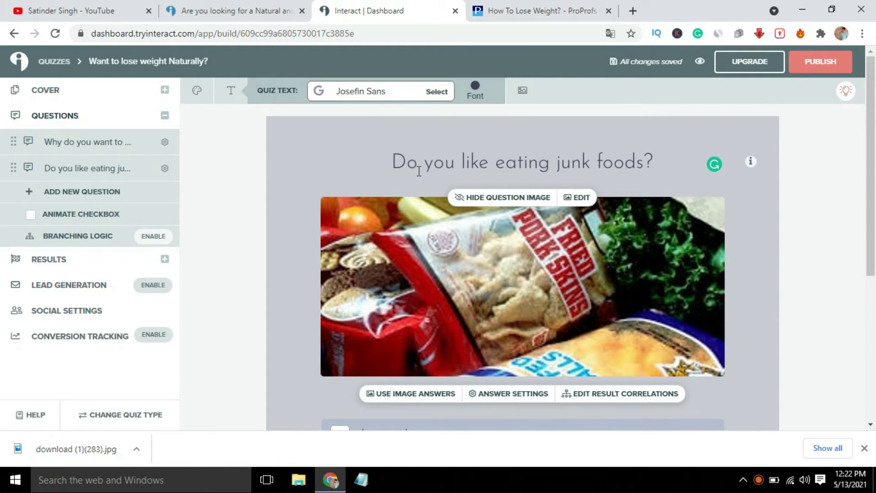
Examine how the sample weight loss quiz presents its answers as pictures, and return to the quiz builder
left_click_drag(871, 167, 872, 234)
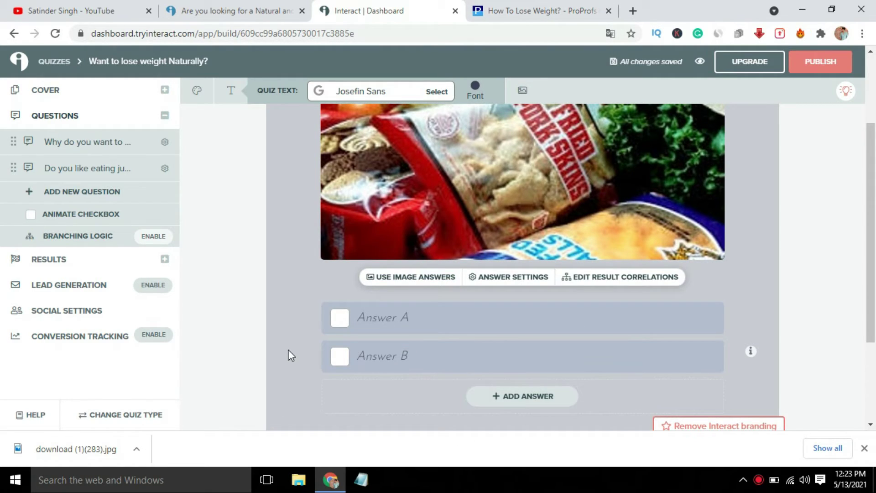
left_click(228, 10)
left_click(368, 256)
left_click(367, 260)
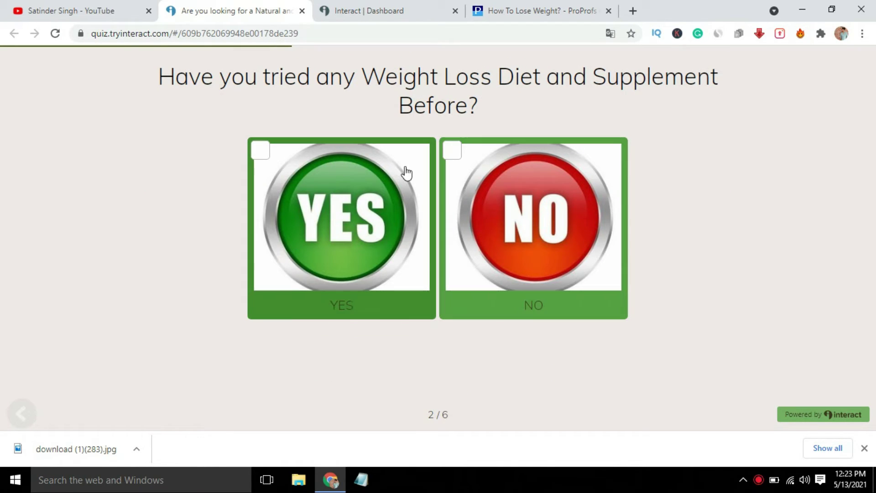
left_click(387, 6)
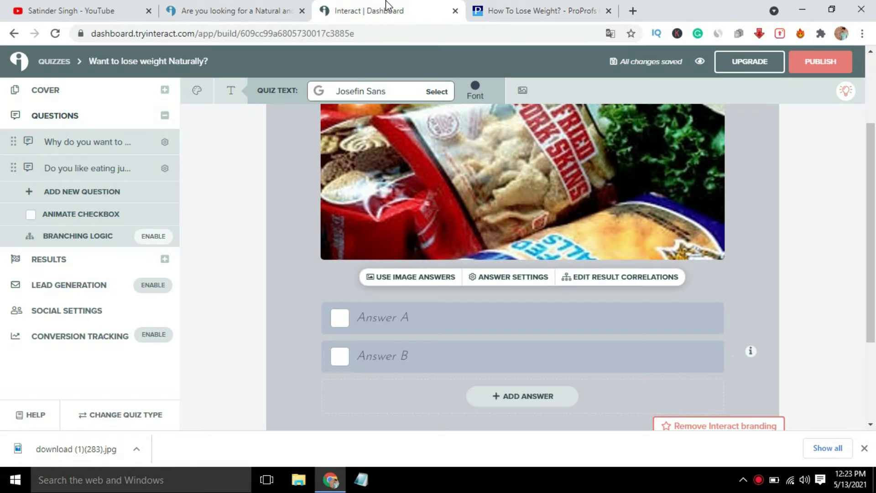
Switch the junk food question to image answers and copy "Yes" from the ProProfs quiz into the first answer
left_click(404, 280)
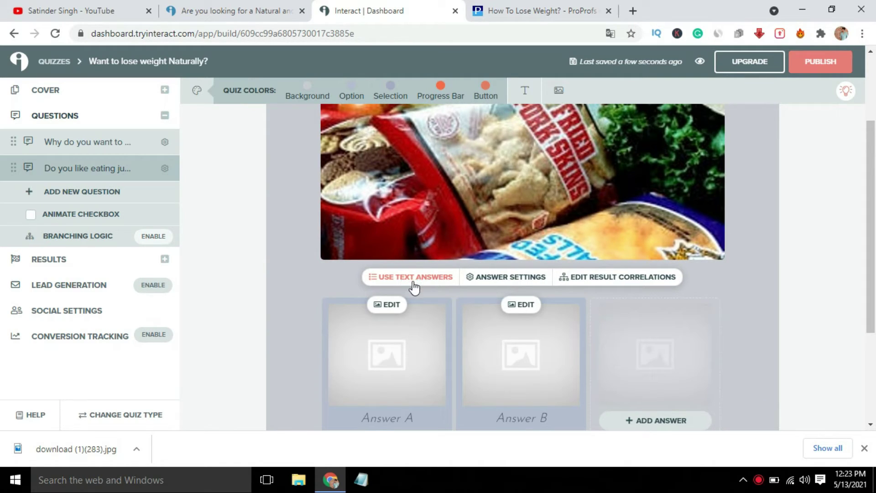
left_click_drag(872, 235, 875, 273)
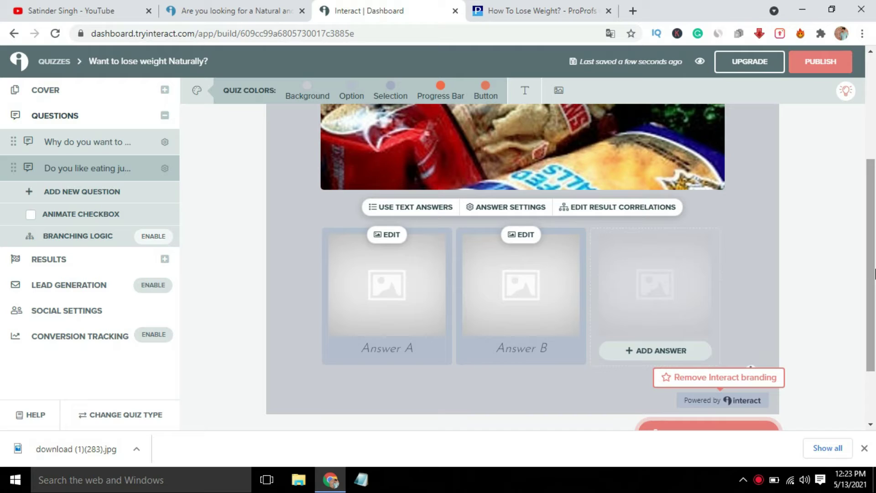
left_click(507, 8)
left_click_drag(168, 285, 199, 286)
key("ctrl+c")
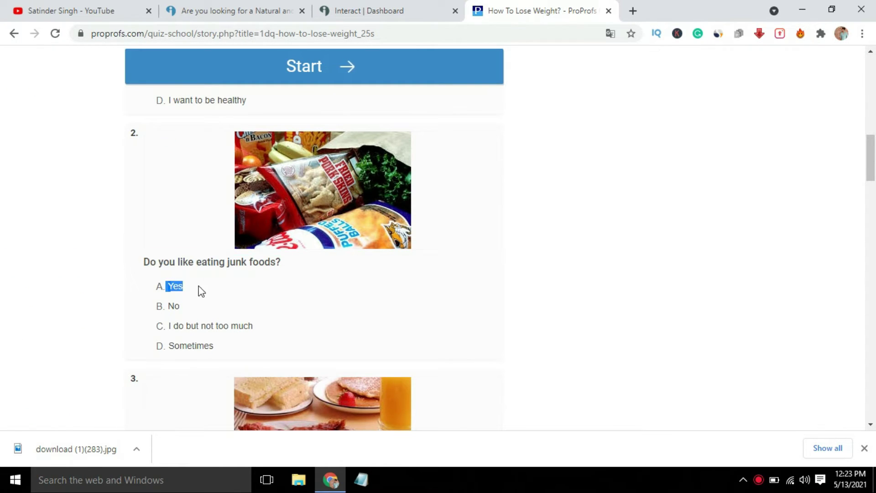
left_click(382, 10)
left_click(382, 347)
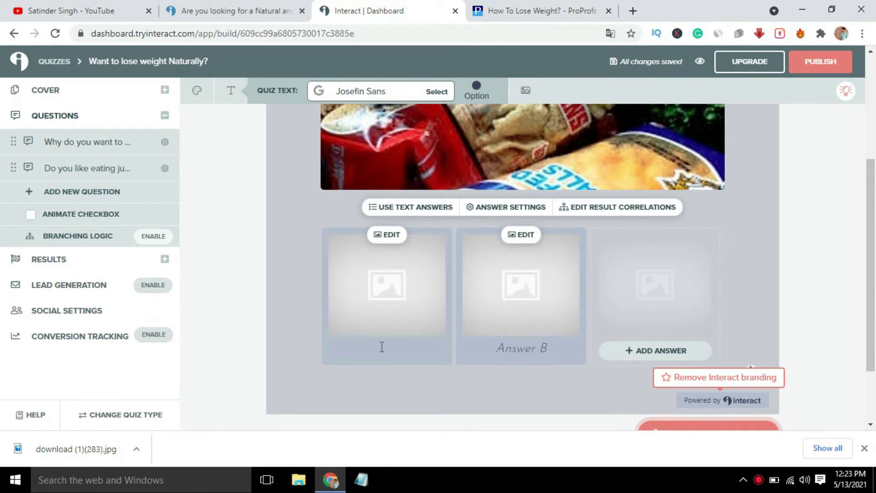
key("ctrl+v")
Copy "No" from the ProProfs quiz into the junk food question's second answer
left_click(475, 14)
left_click_drag(169, 303, 194, 307)
key("ctrl+c")
left_click(383, 10)
left_click(520, 349)
key("ctrl+v")
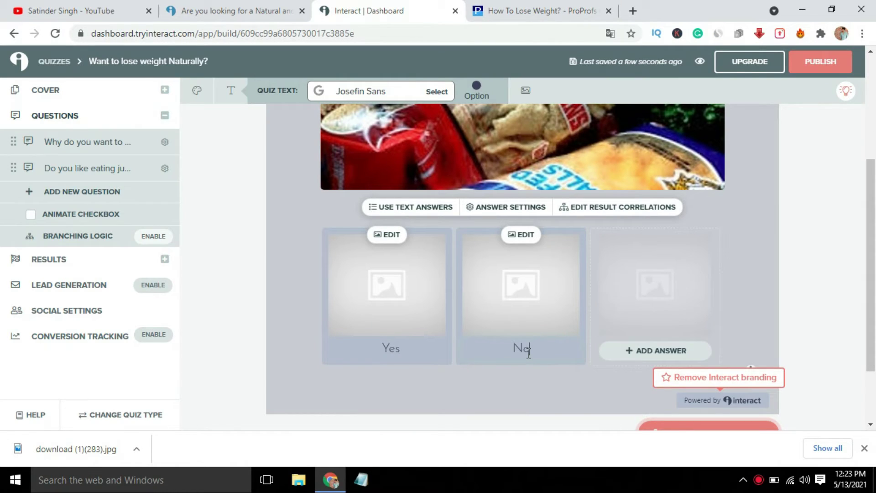
Upload the "yes" picture from Downloads as the Yes answer's image and save it with the default crop
left_click(402, 291)
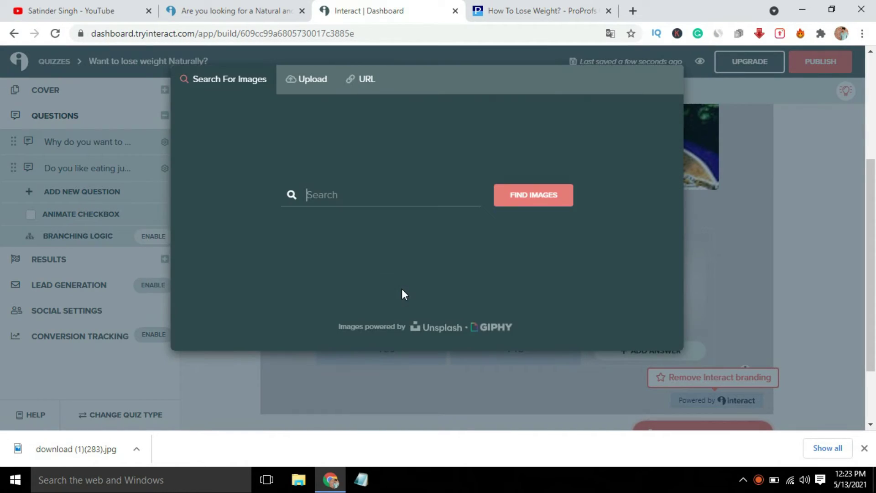
left_click(313, 78)
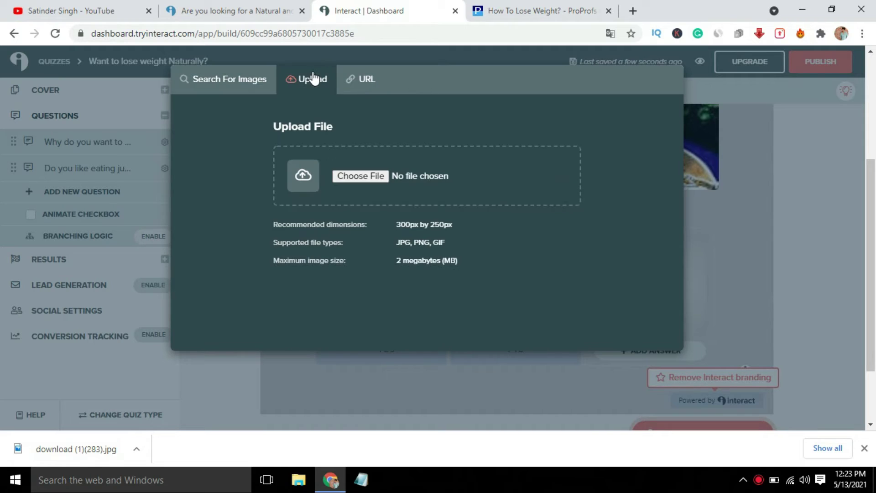
left_click(350, 179)
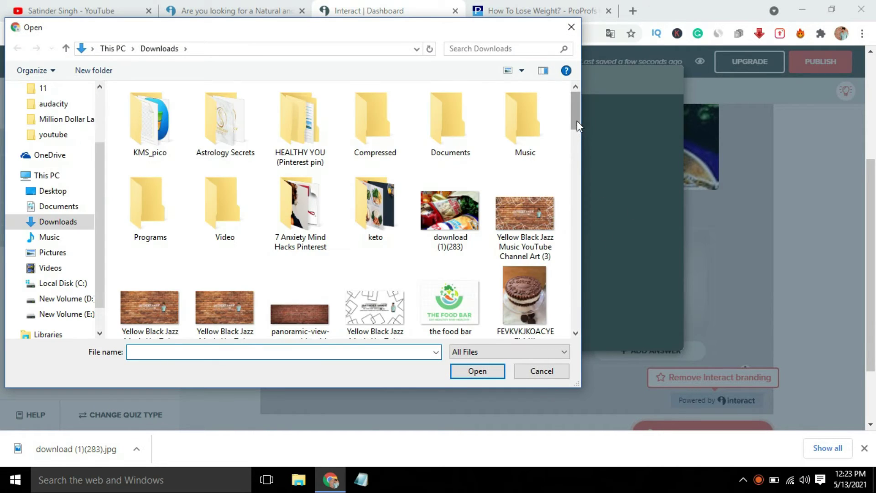
left_click_drag(577, 121, 581, 213)
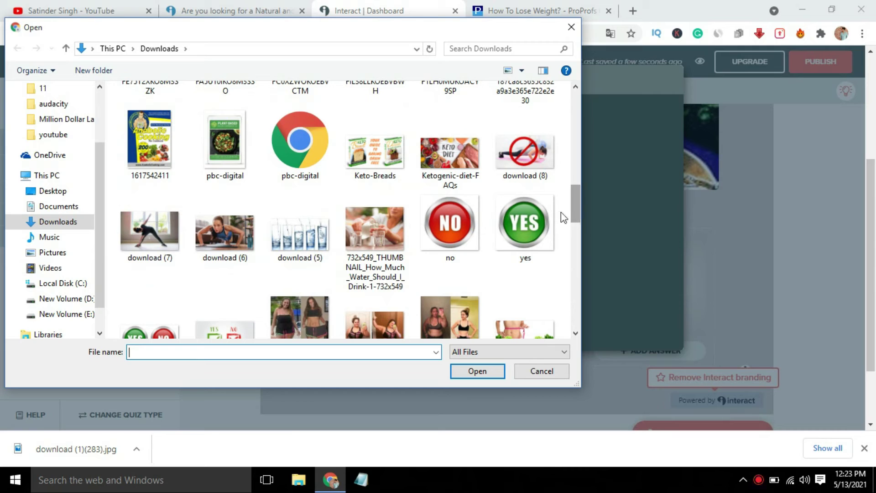
left_click(527, 212)
left_click(477, 371)
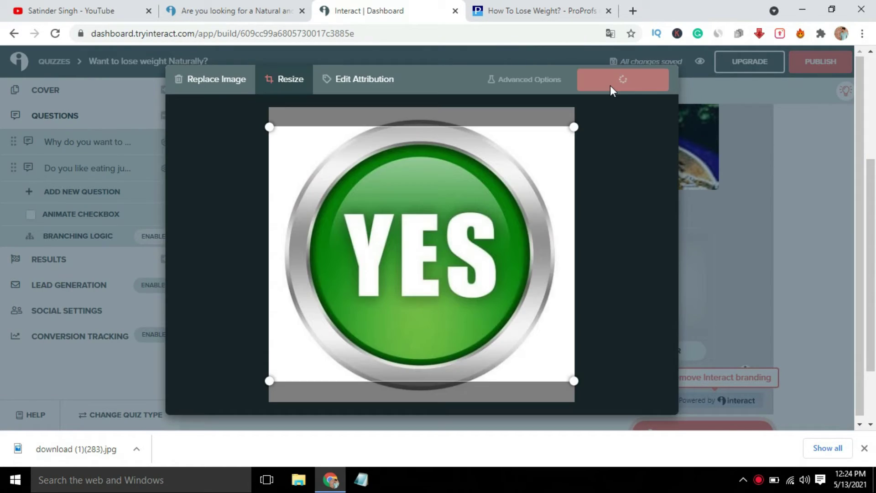
left_click(610, 87)
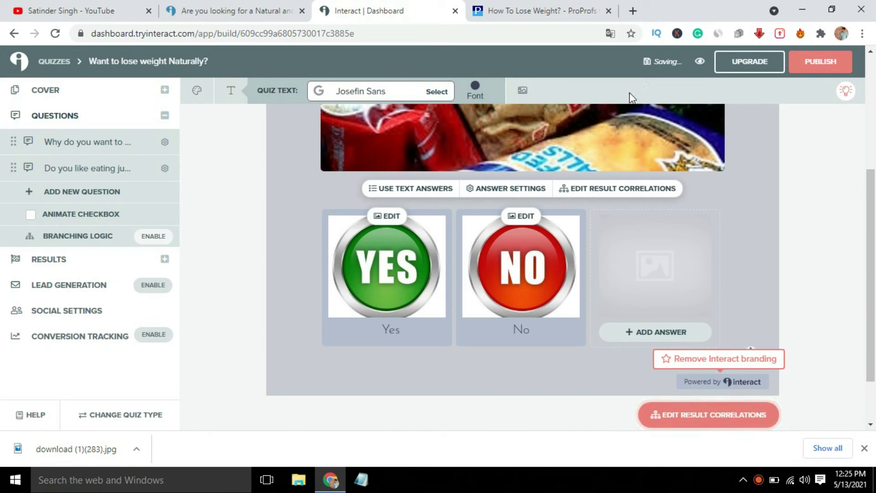
Review the ProProfs quiz's third question, about eating breakfast, and return to the junk food question in Interact
left_click(529, 8)
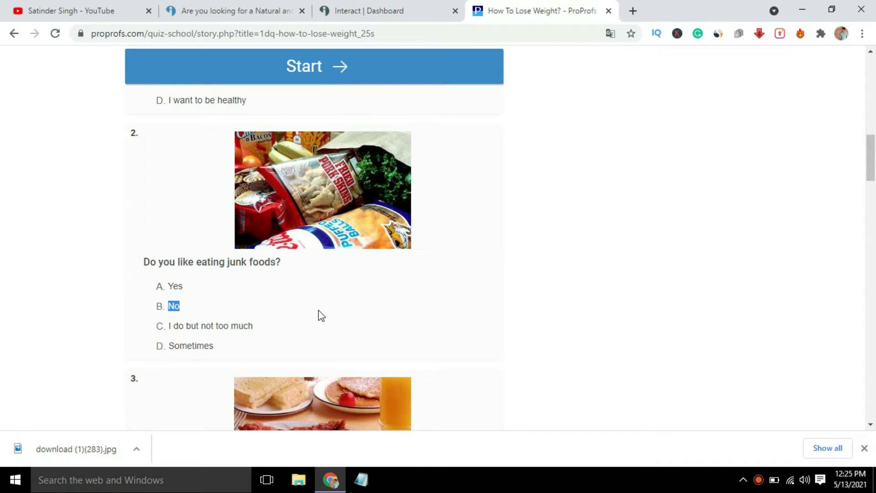
left_click_drag(871, 174, 873, 199)
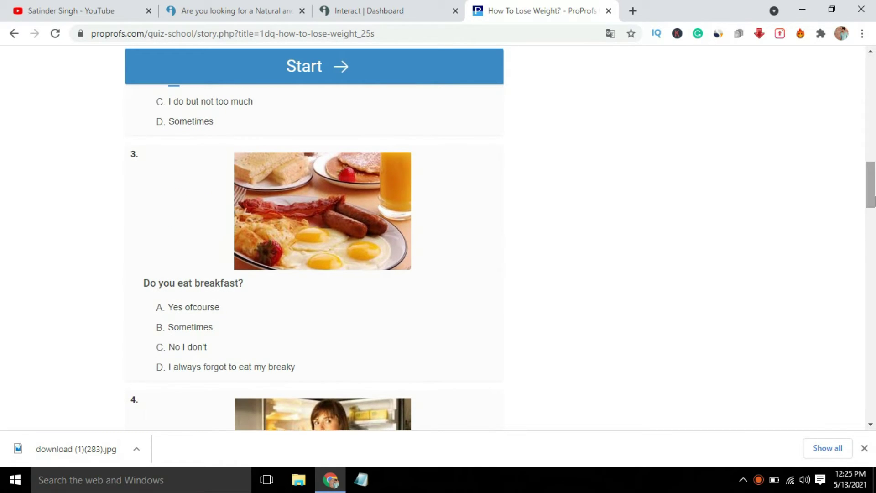
left_click(414, 5)
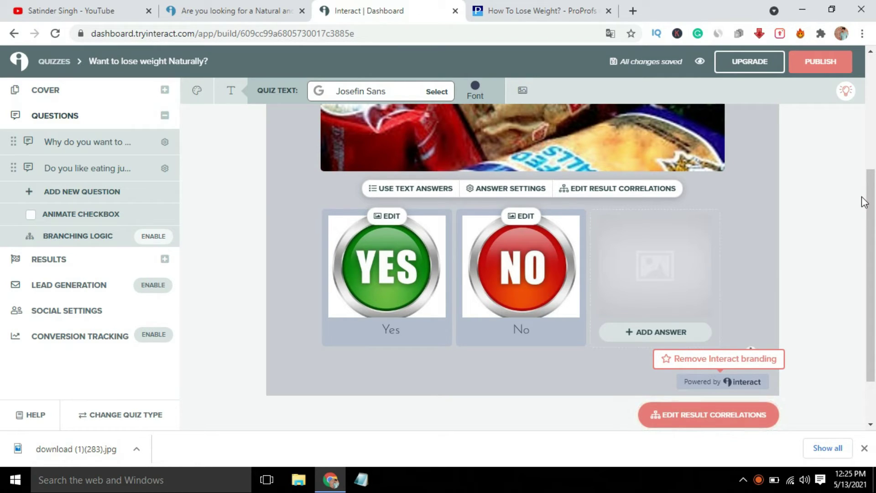
left_click_drag(875, 224, 875, 189)
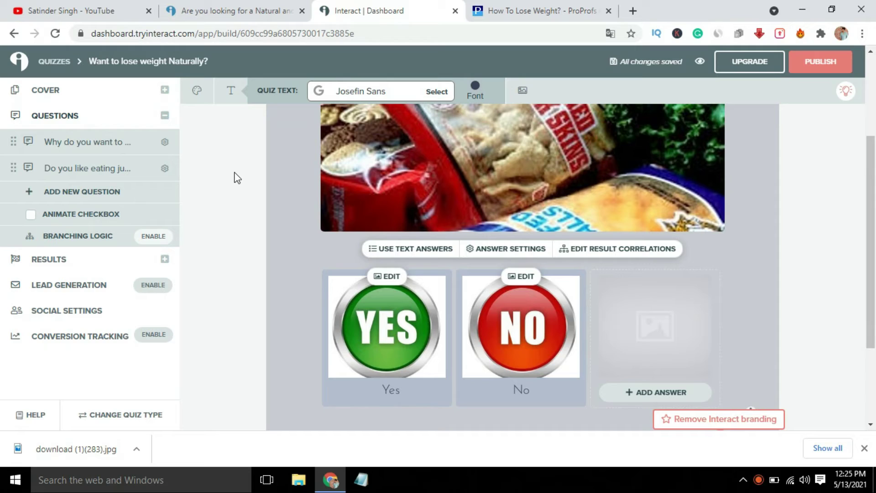
Remove the Restorative Yoga and Gentle Hatha Yoga results from the quiz
left_click(48, 260)
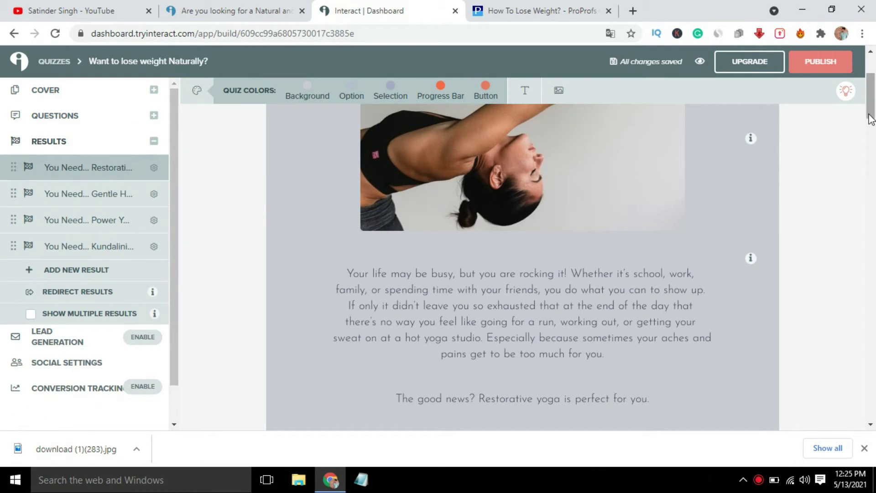
left_click_drag(873, 86, 872, 209)
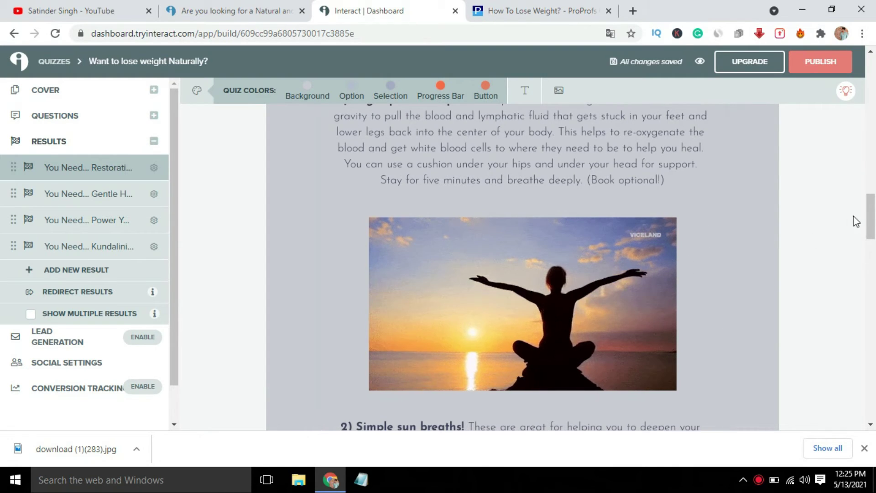
mouse_move(871, 225)
left_mouse_down()
mouse_move(872, 190)
mouse_move(873, 404)
mouse_move(874, 238)
left_mouse_up()
left_click(154, 167)
left_click(160, 192)
left_click(154, 168)
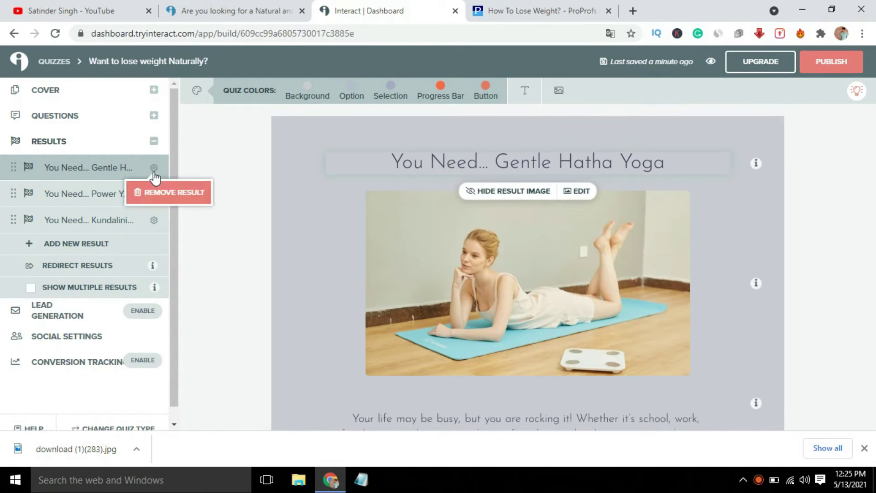
left_click(159, 193)
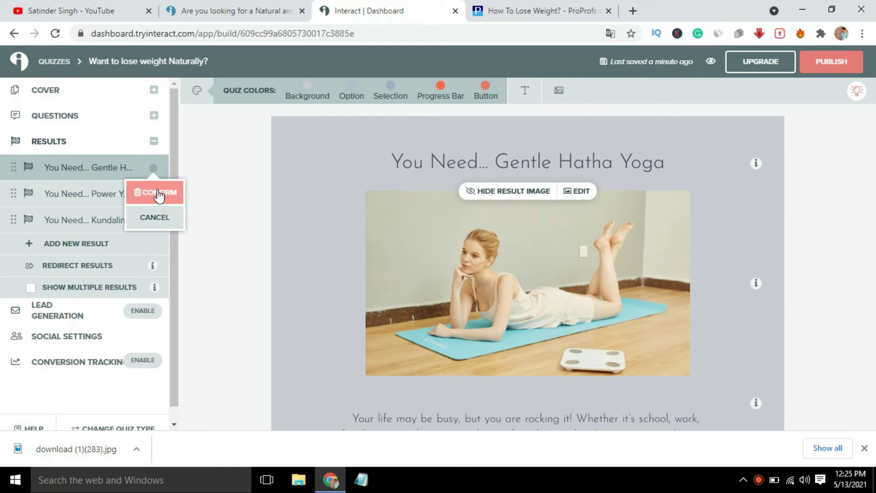
left_click(159, 193)
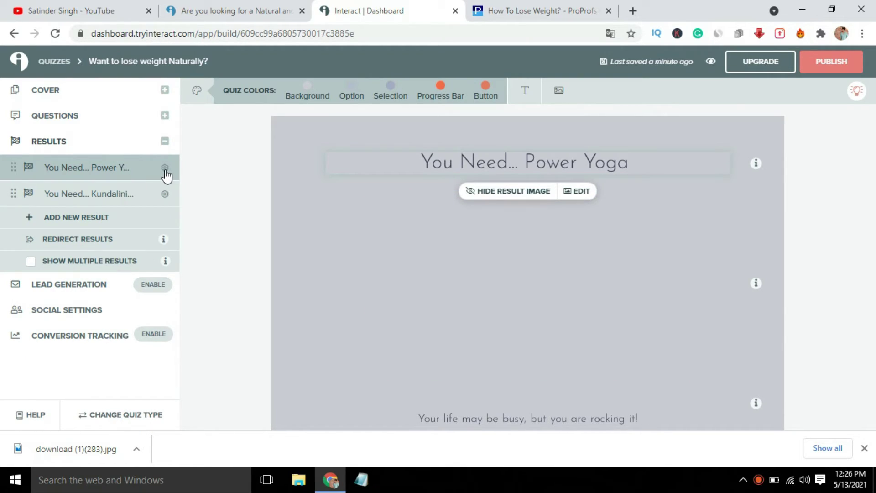
Remove the Power Yoga and Kundalini Yoga results from the quiz
left_click(164, 168)
left_click(170, 193)
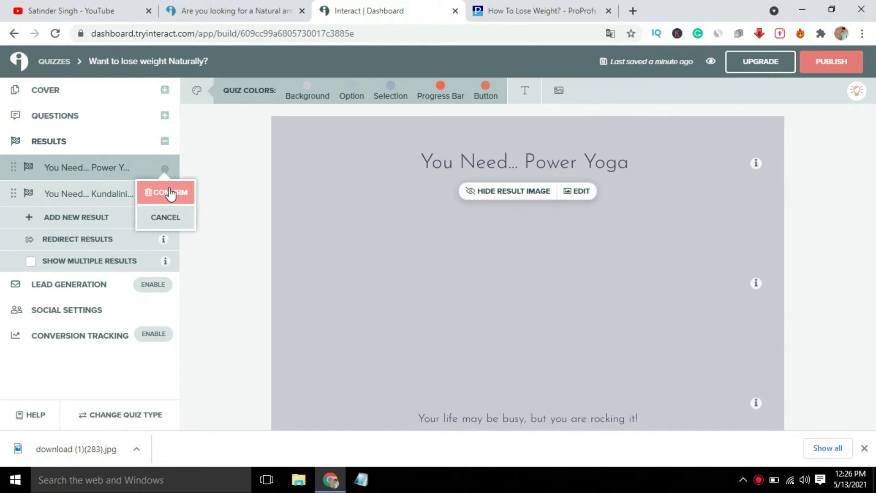
left_click(169, 192)
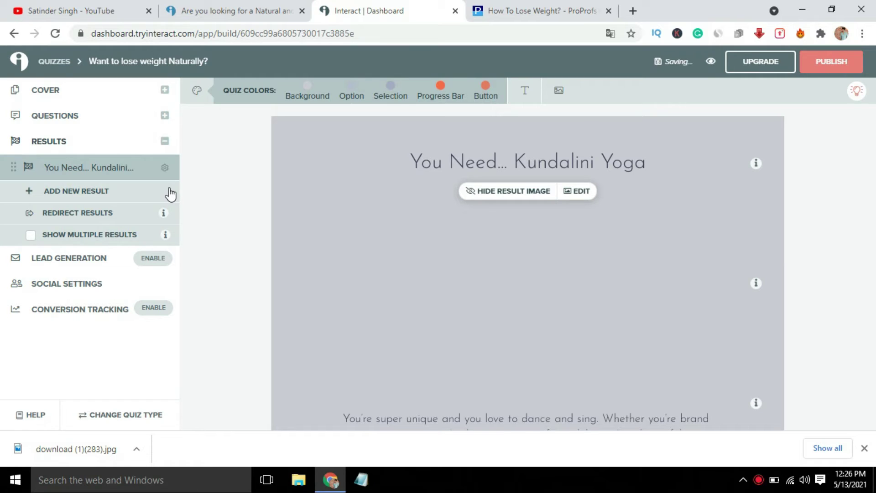
left_click(165, 169)
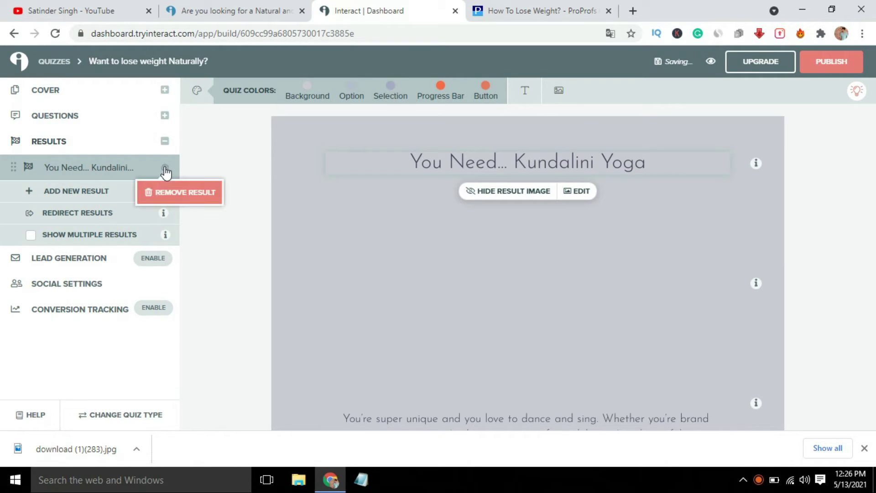
left_click(177, 198)
left_click(183, 197)
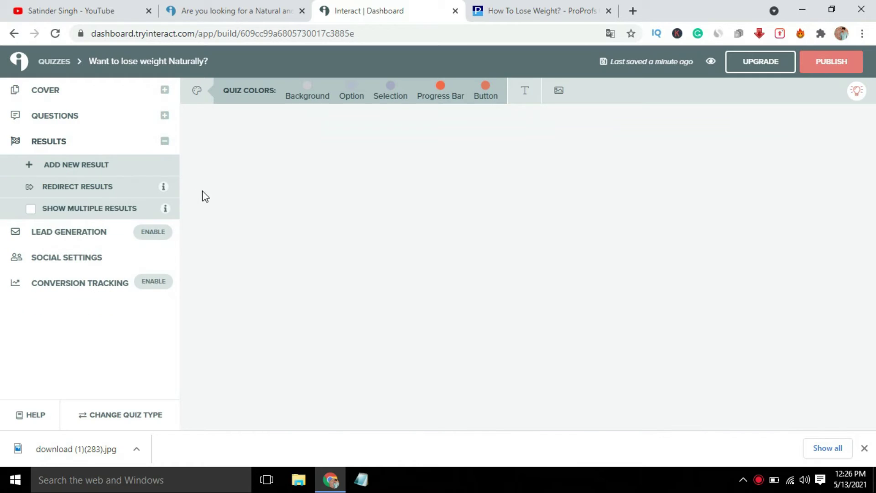
Add a new result to the quiz and hide its result image
left_click(83, 166)
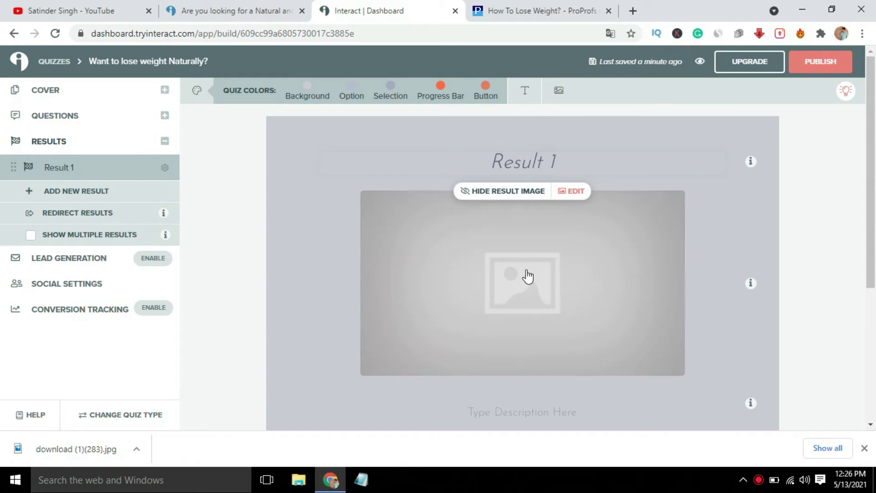
mouse_move(875, 223)
left_mouse_down()
mouse_move(874, 351)
mouse_move(875, 224)
left_mouse_up()
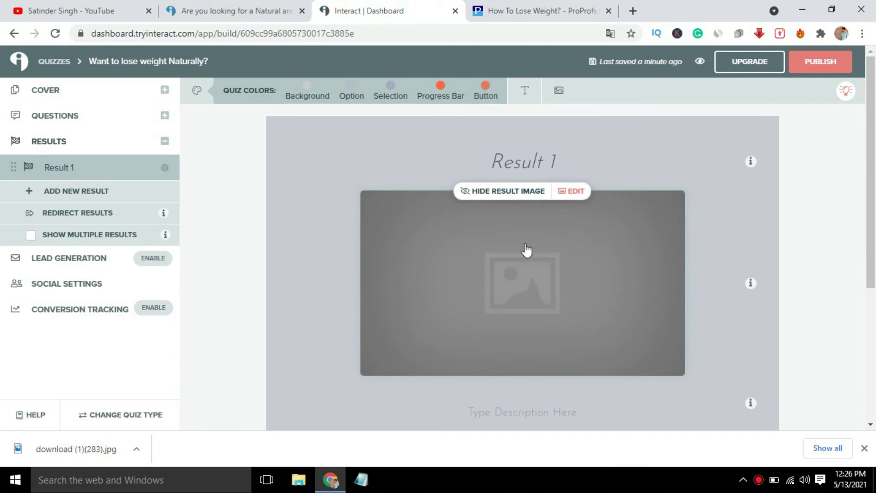
left_click(506, 191)
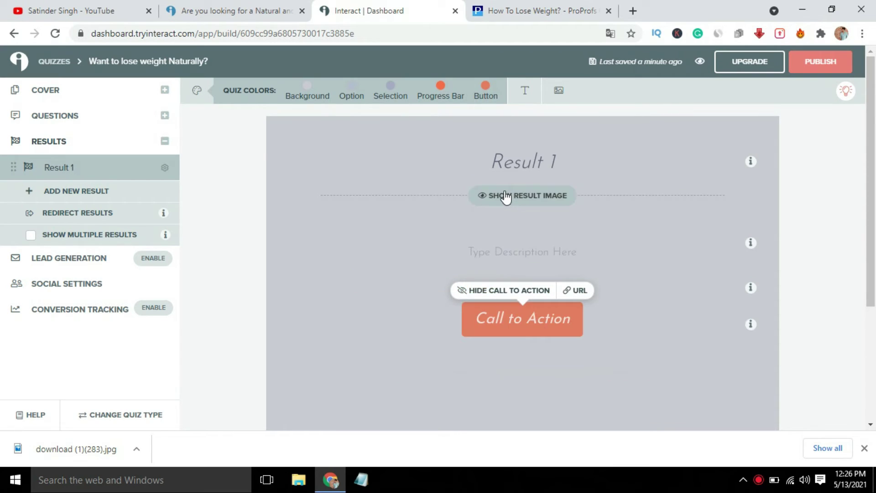
Title the new result "Your result has been analyzed you are a perfect fit for this diet watch this short presentation to learn more..."
left_click(511, 164)
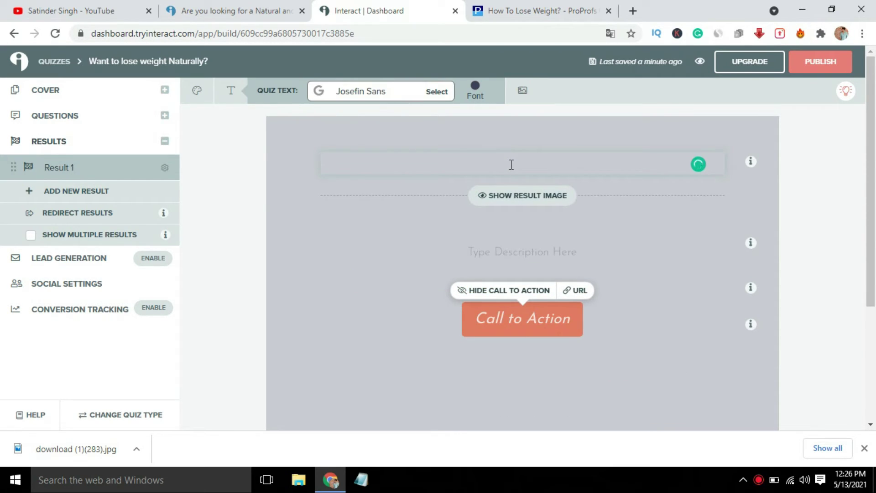
type("Your result has been analyized you are per")
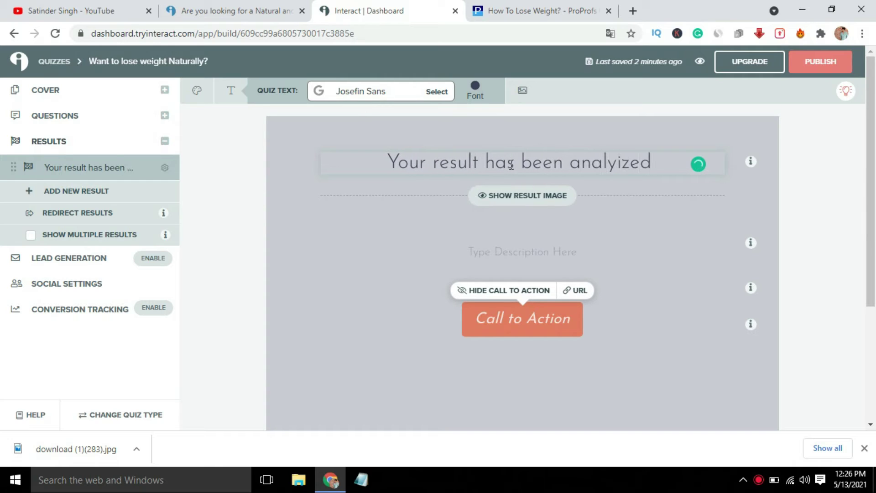
type("fect fit for this diet wa")
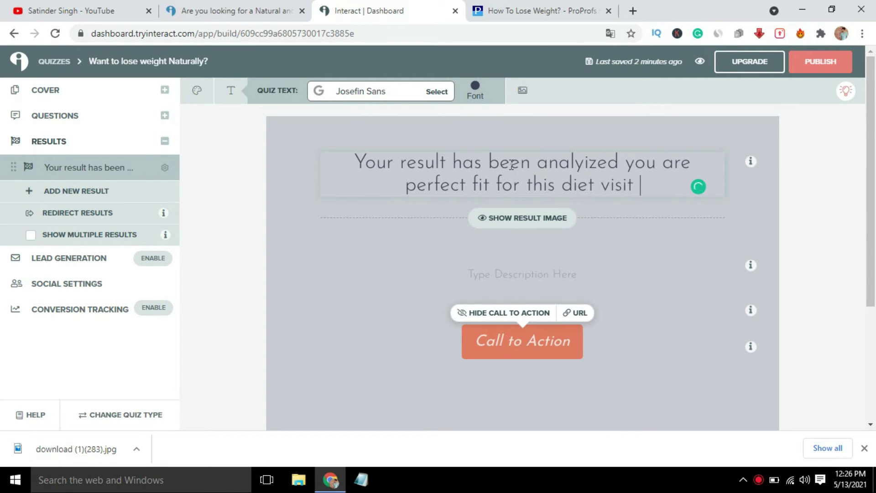
type("tch this short presentation to le")
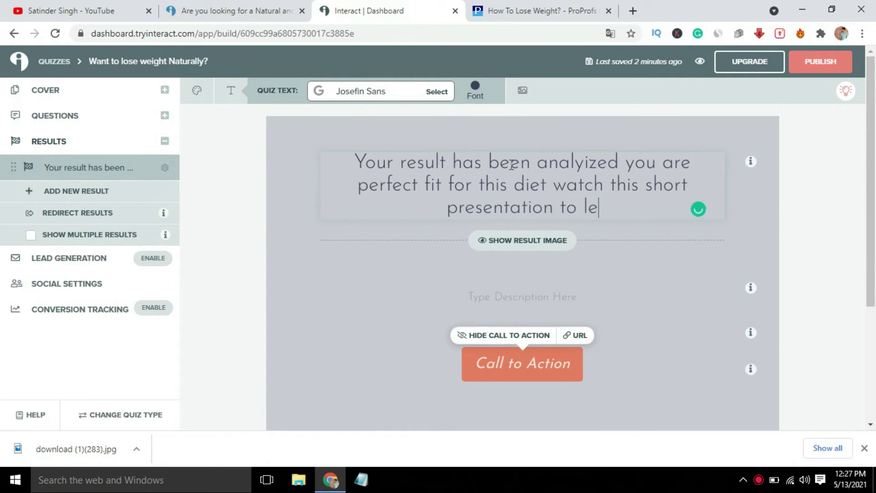
type("arn more")
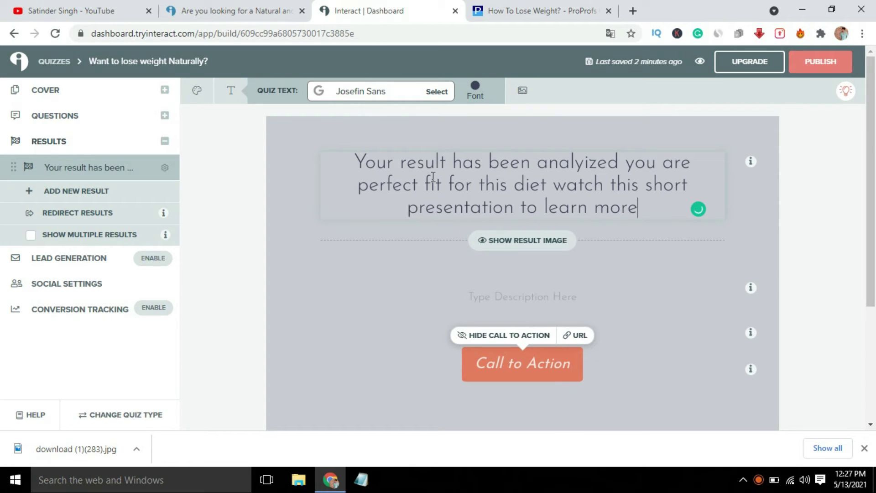
type("...")
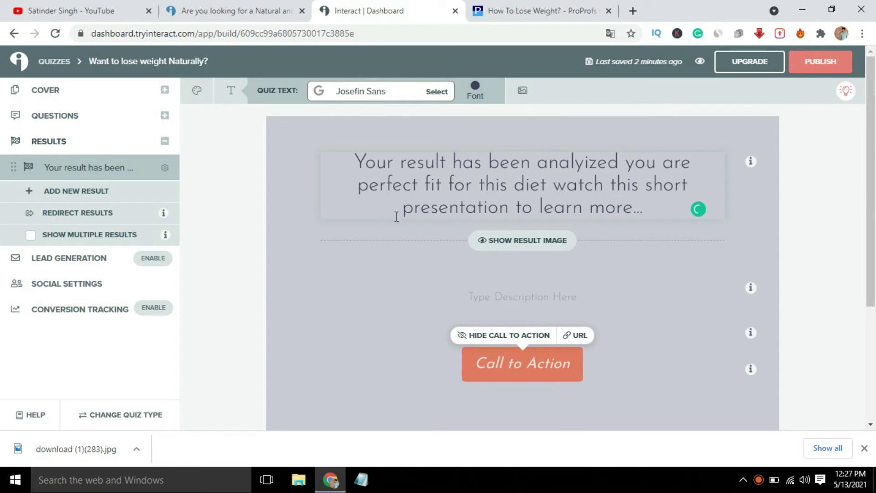
left_click(383, 268)
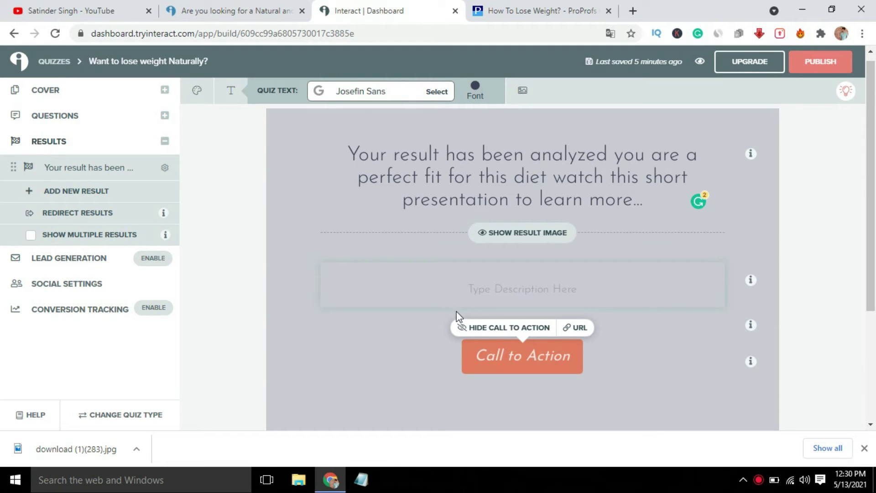
Change the result's call-to-action text to ">> watch free presentation to know more <<"
left_click(535, 358)
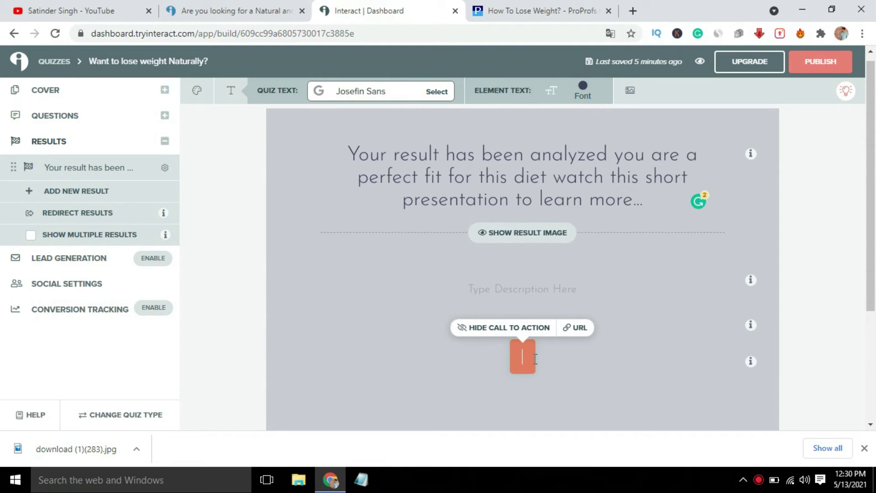
type(">> watch fre")
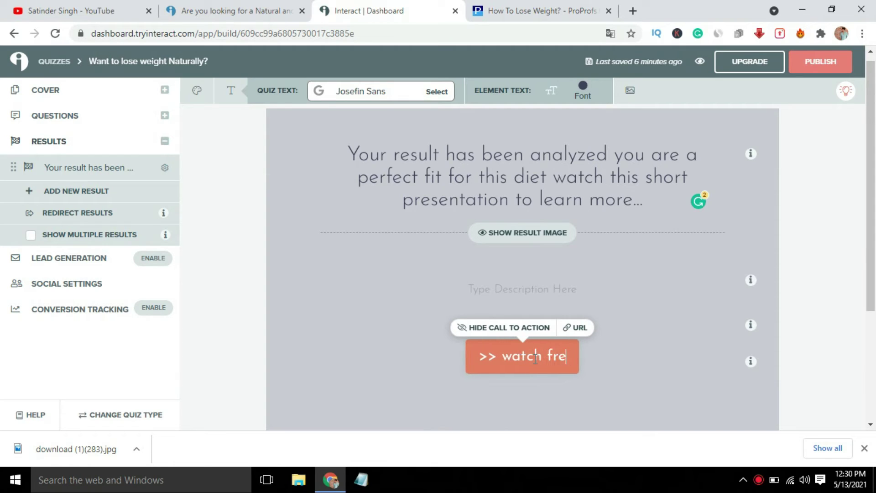
type("e presentation t")
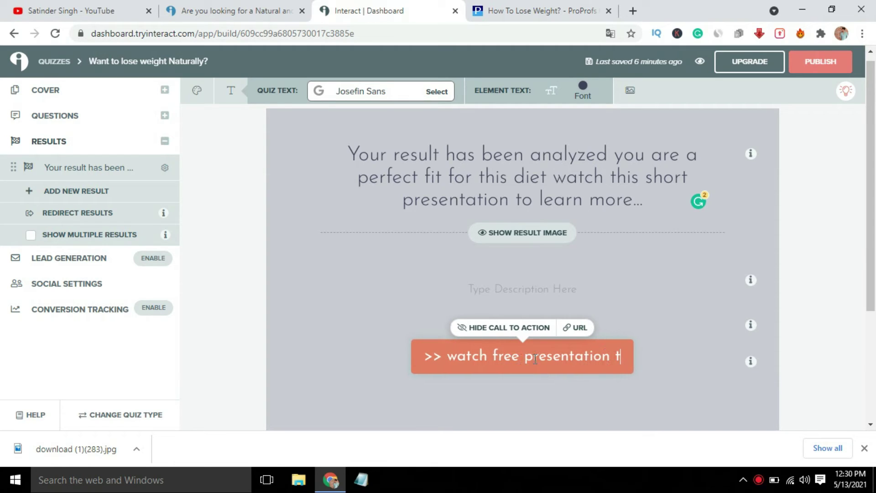
type("o know mor")
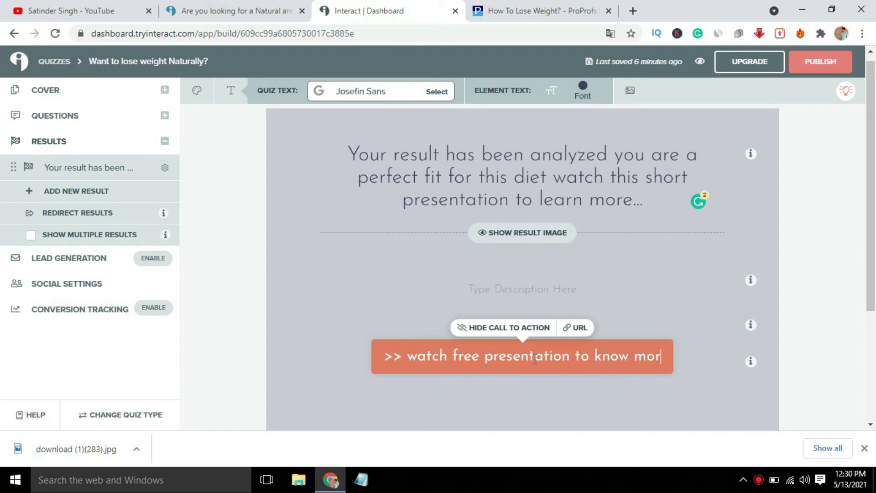
type("e<<")
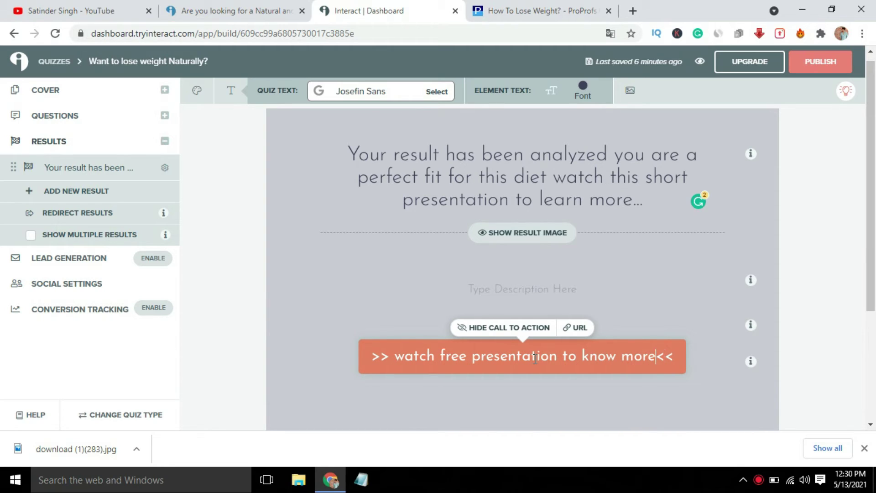
left_click(581, 328)
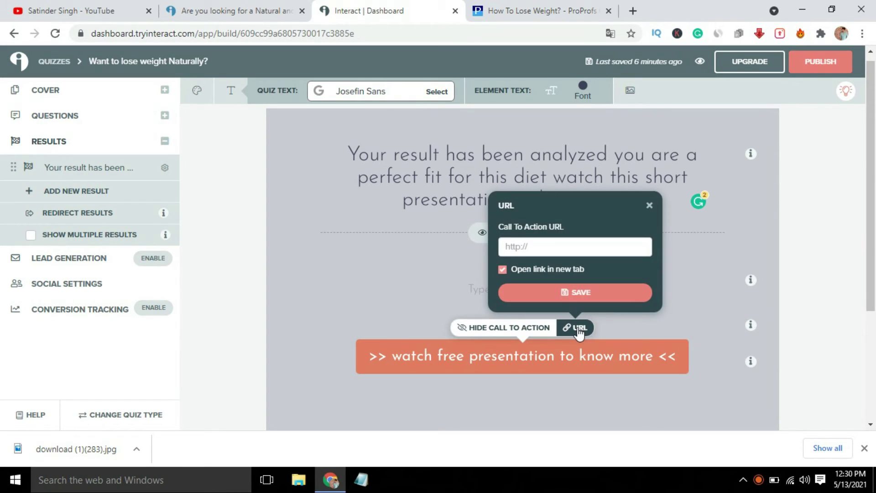
left_click(551, 250)
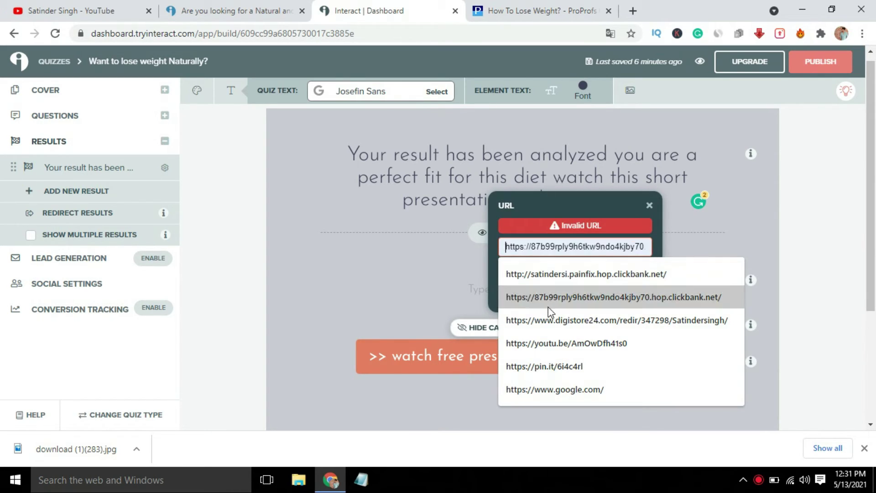
left_click(557, 387)
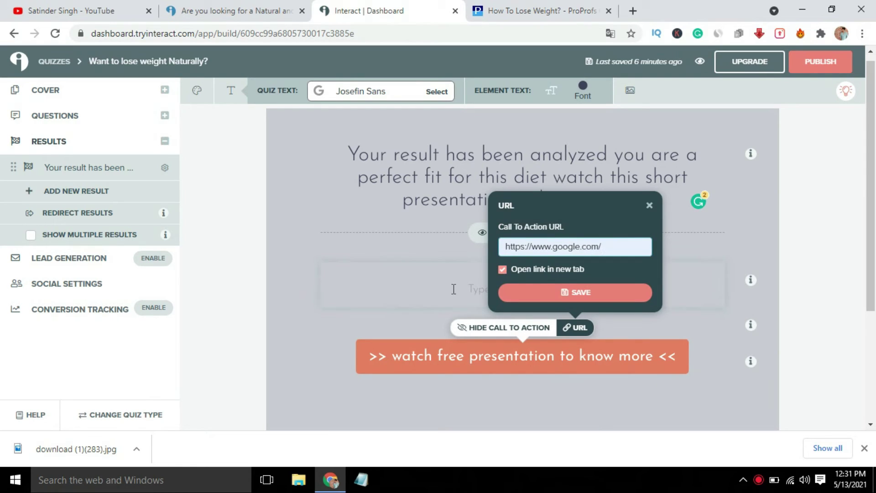
left_click(566, 292)
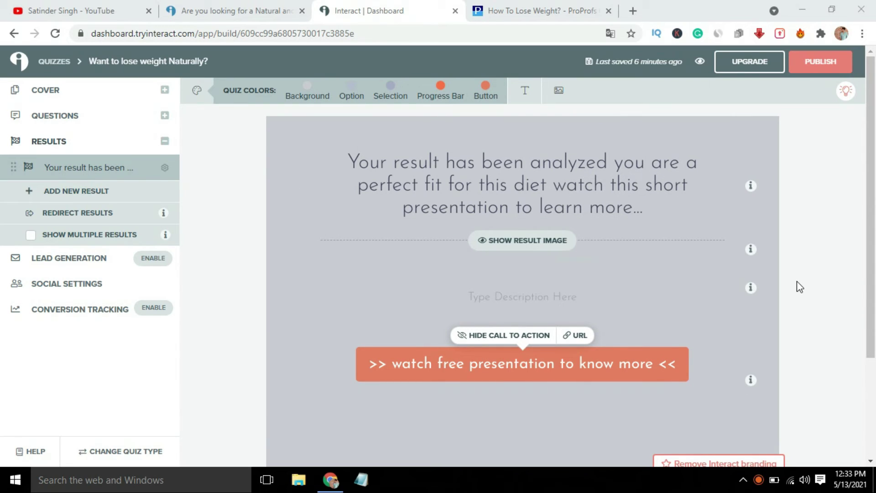
left_click(269, 4)
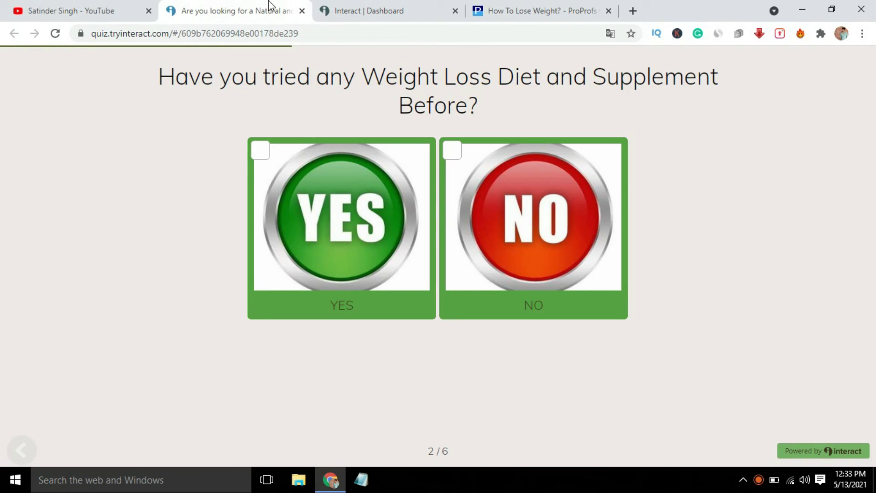
left_click(355, 3)
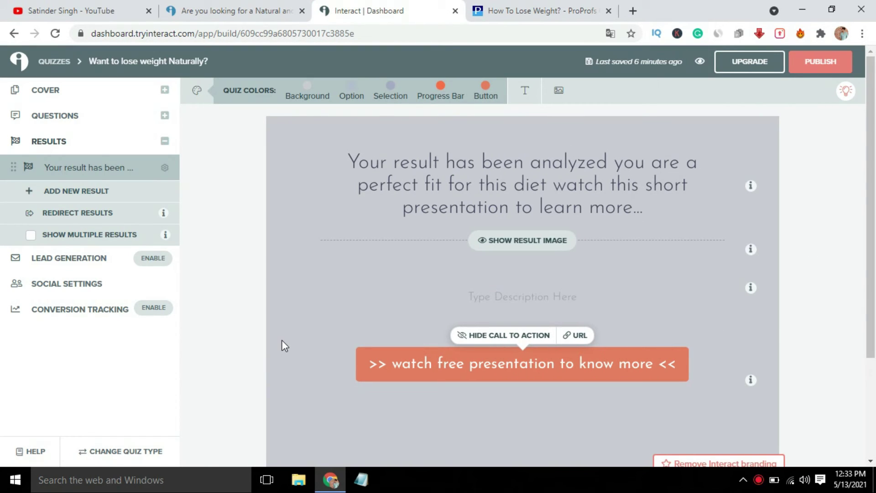
Turn off the social share buttons on the quiz results and save the social share settings
left_click(70, 282)
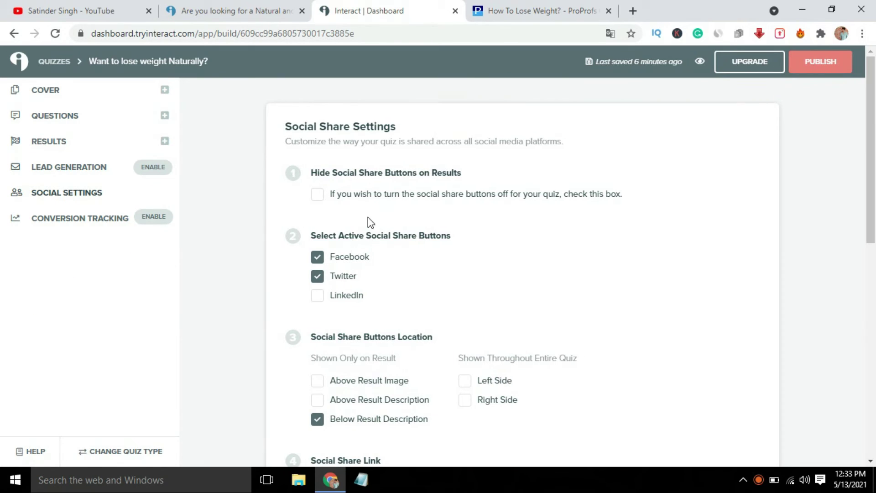
left_click(317, 195)
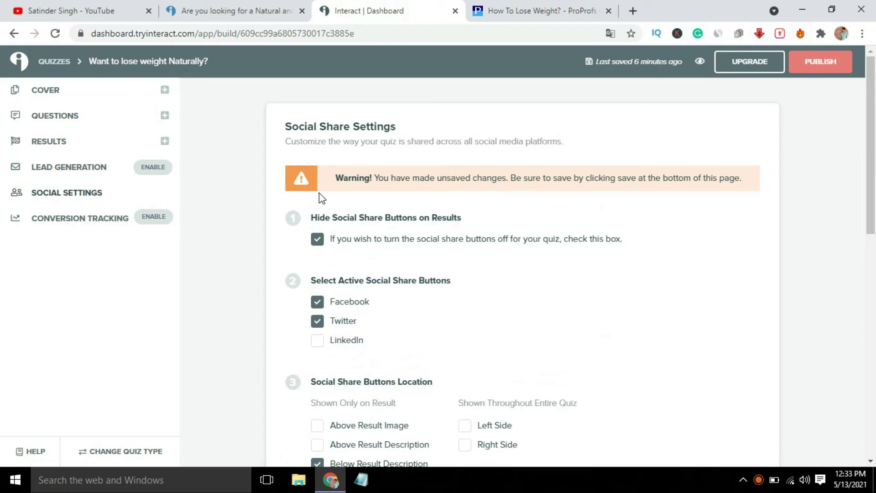
left_click_drag(870, 215, 864, 436)
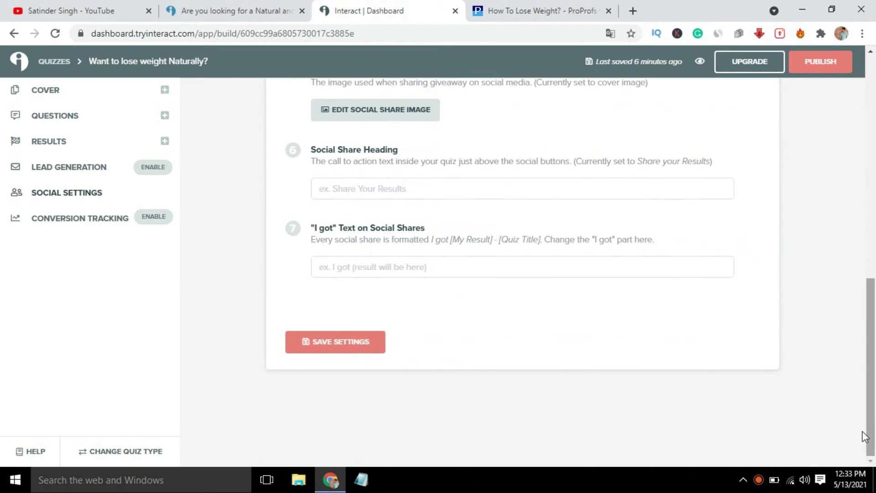
left_click(335, 342)
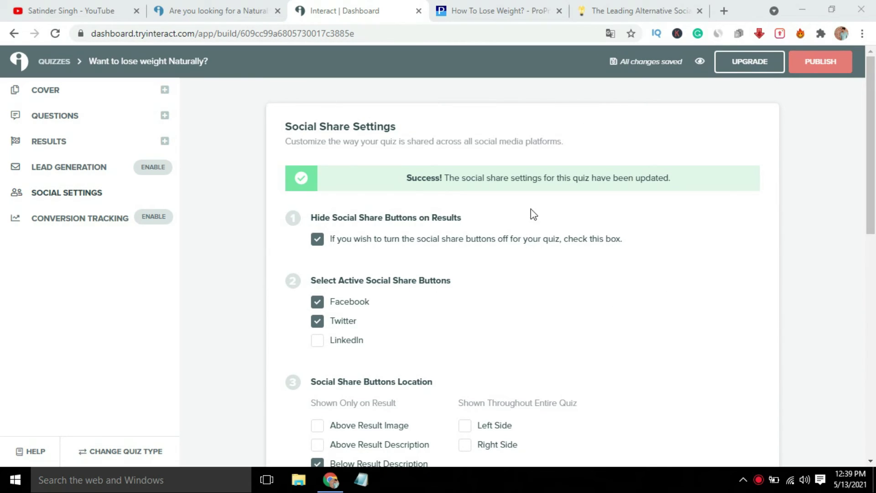
View the plan options offered for lead generation and dismiss the upgrade offer
left_click(78, 166)
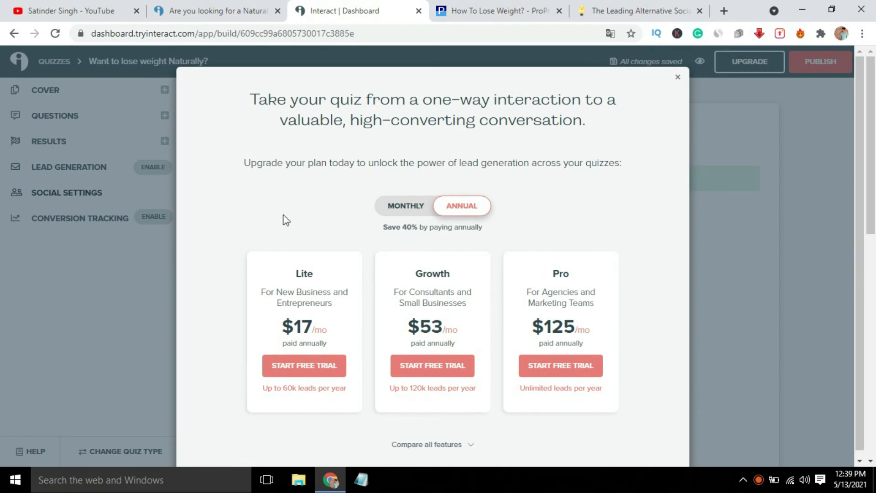
left_click(678, 77)
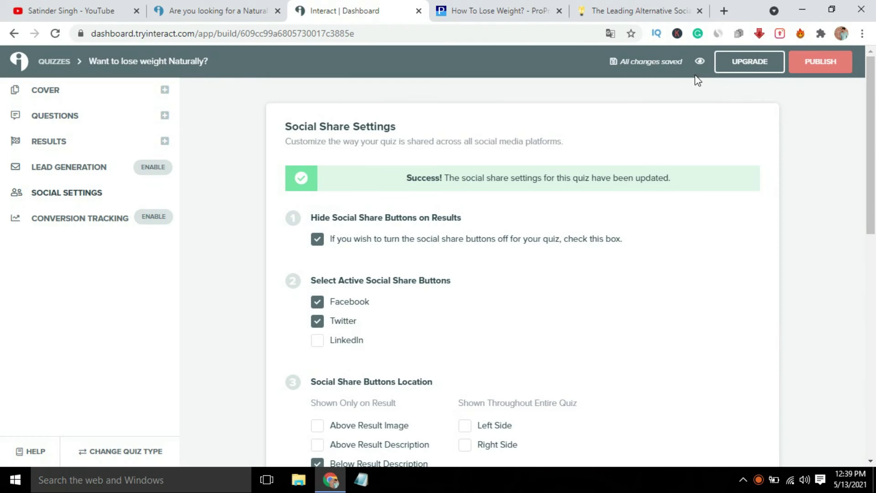
Publish the quiz as is, without upgrading, and copy its live share link
left_click(817, 62)
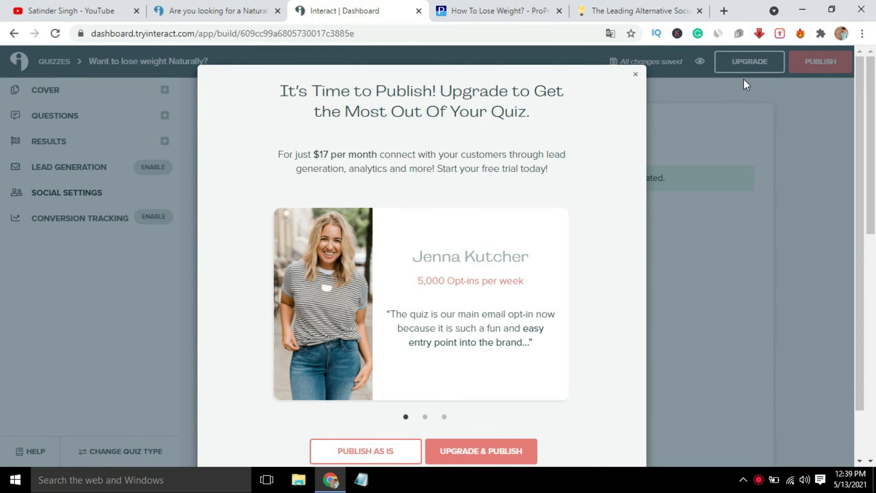
left_click_drag(862, 169, 766, 265)
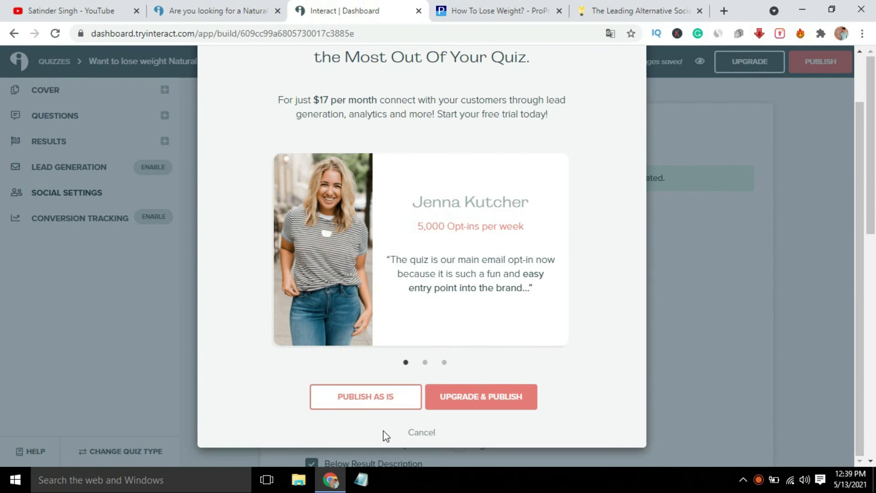
left_click(368, 405)
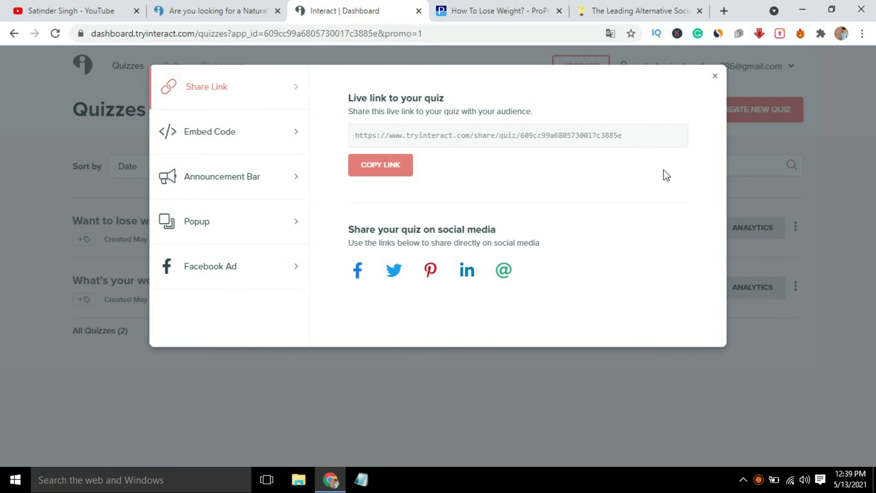
left_click(383, 173)
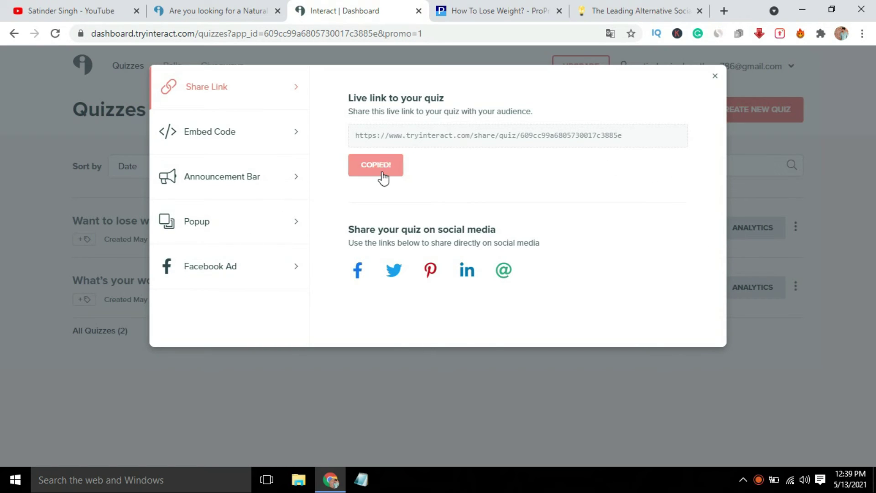
Open the copied live quiz link in a new browser tab and start taking the quiz
left_click(700, 10)
left_click(638, 11)
key("ctrl+v")
key("Return")
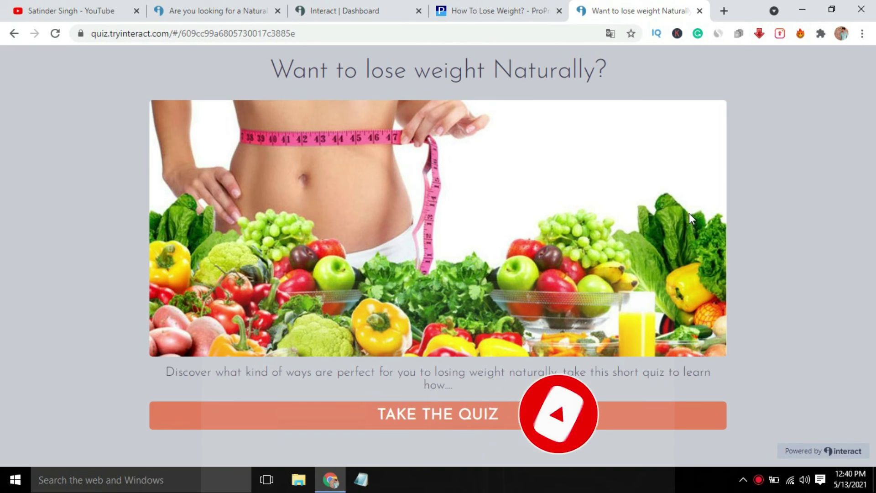
left_click(420, 418)
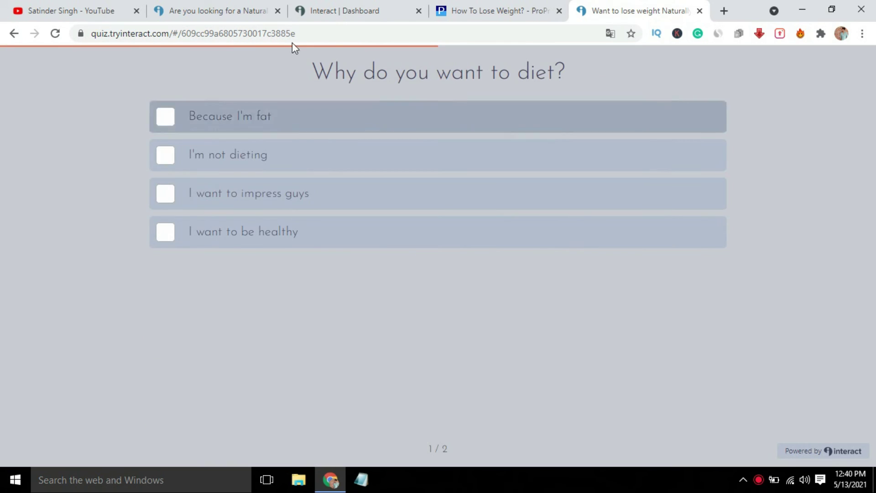